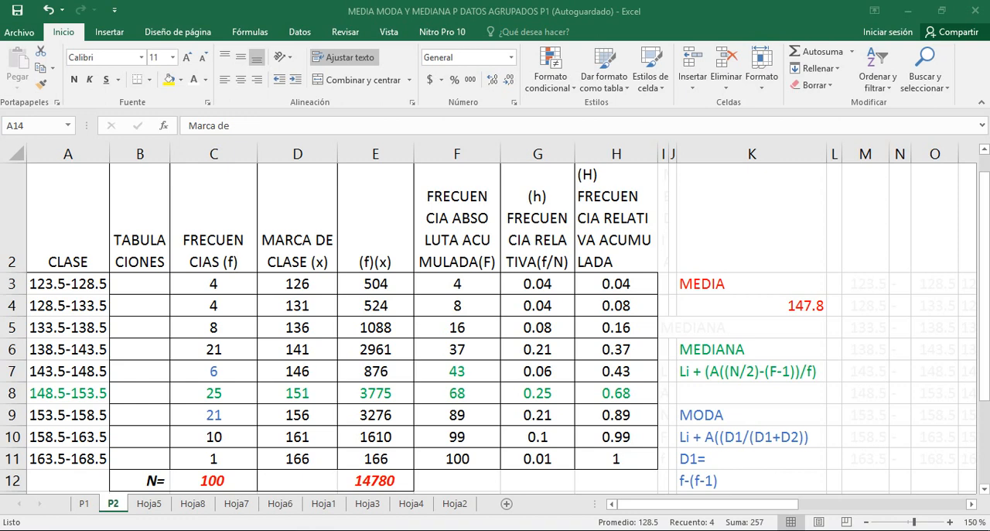
Check the frequency total in C12 and open the MEDIA formula in K4 for rewriting
{"action": "left_click", "coordinate": [213, 480]}
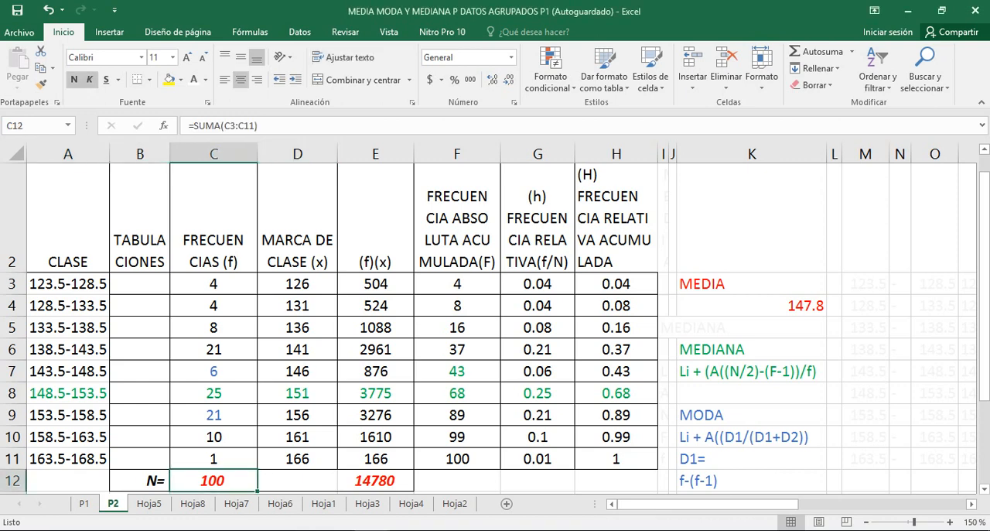
{"action": "left_click", "coordinate": [752, 305]}
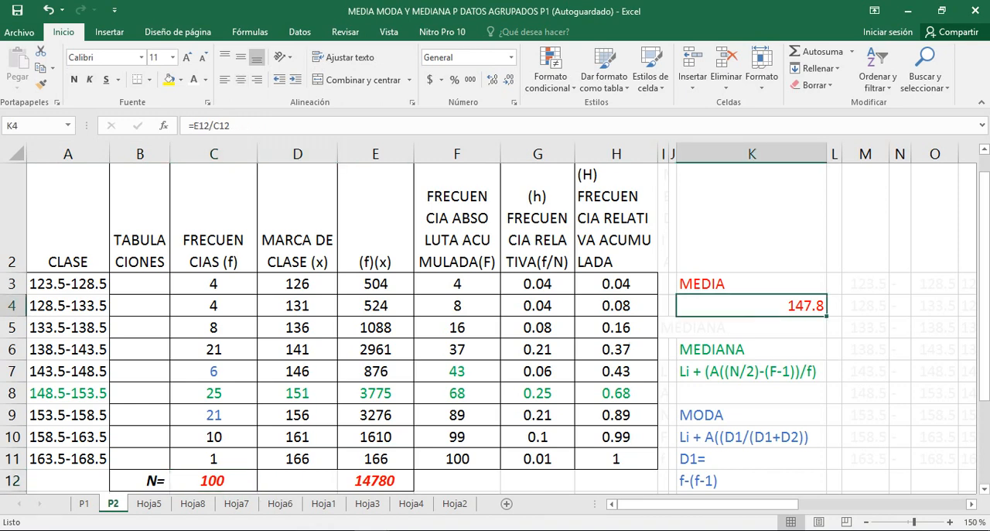
{"action": "left_click_drag", "start_coordinate": [229, 125], "coordinate": [189, 125]}
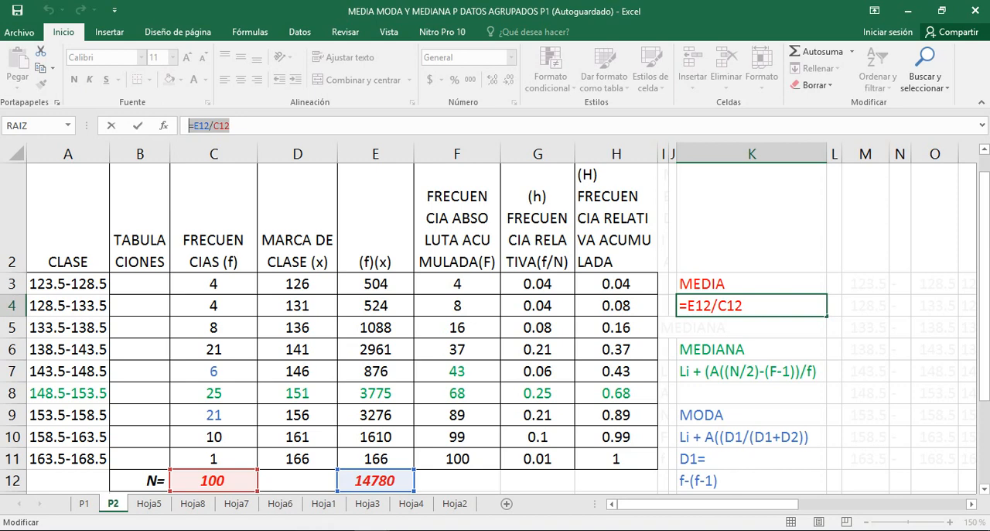
{"action": "left_click_drag", "start_coordinate": [375, 284], "coordinate": [402, 461]}
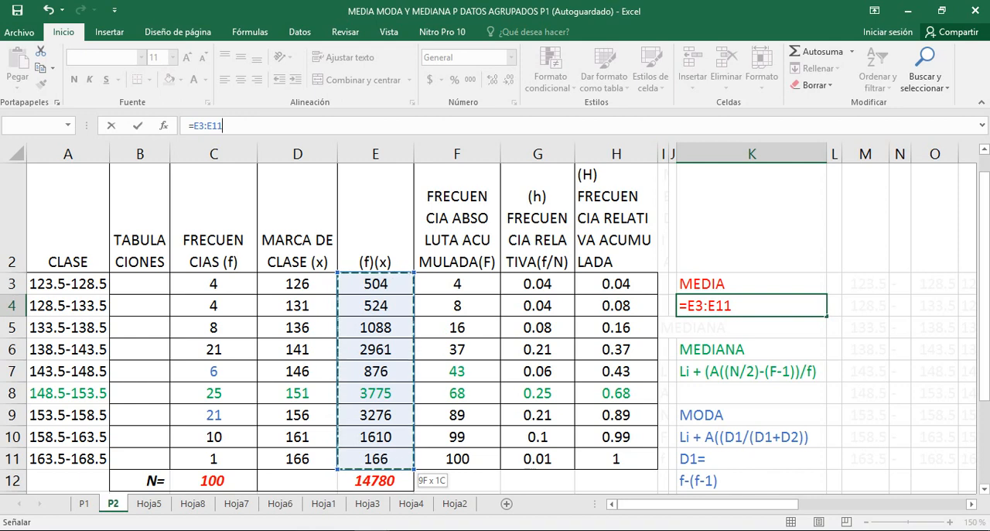
{"action": "left_click", "coordinate": [213, 481]}
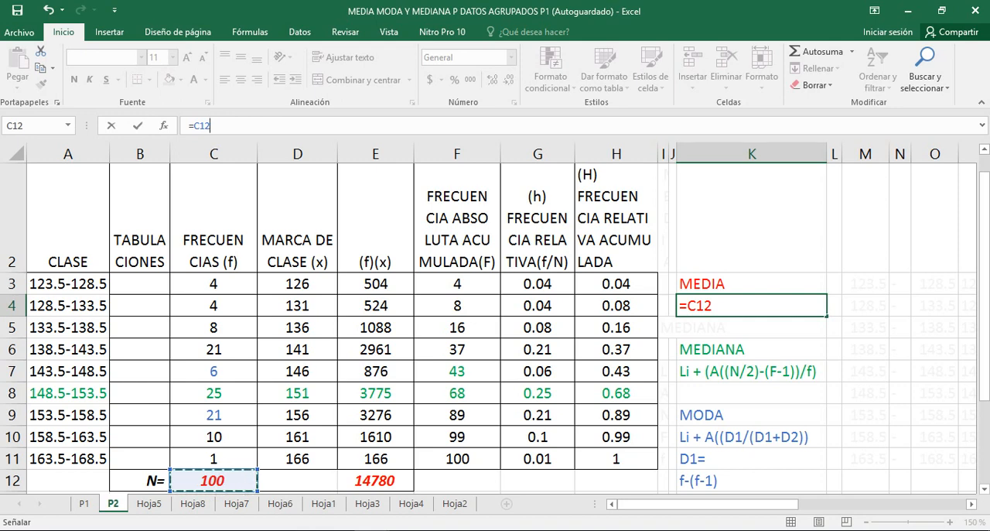
{"action": "left_click", "coordinate": [751, 284]}
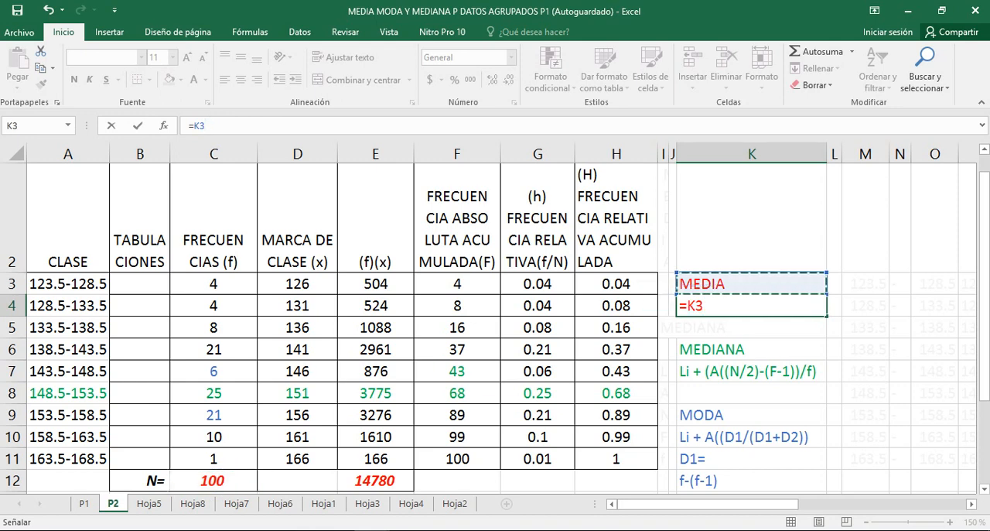
{"action": "key", "text": "F2"}
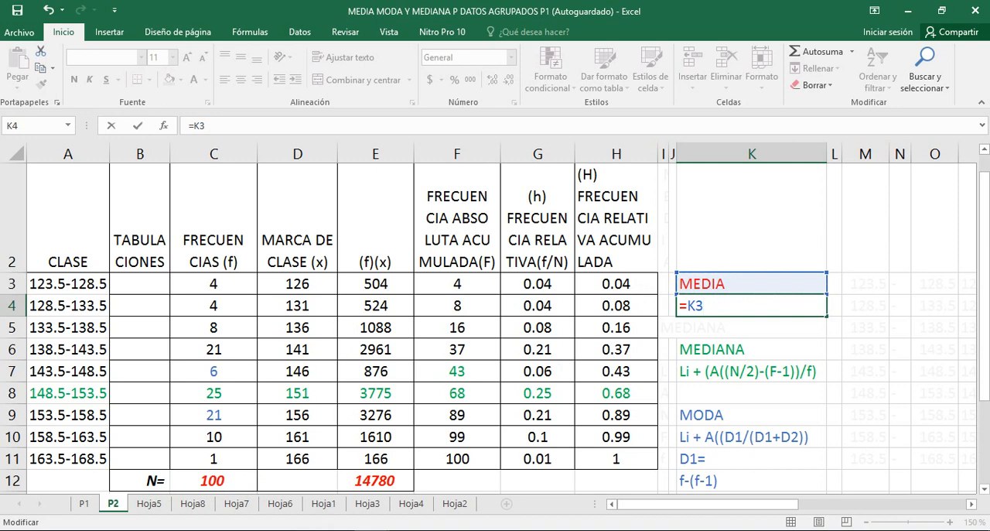
{"action": "key", "text": "BackSpace"}
{"action": "key", "text": "BackSpace"}
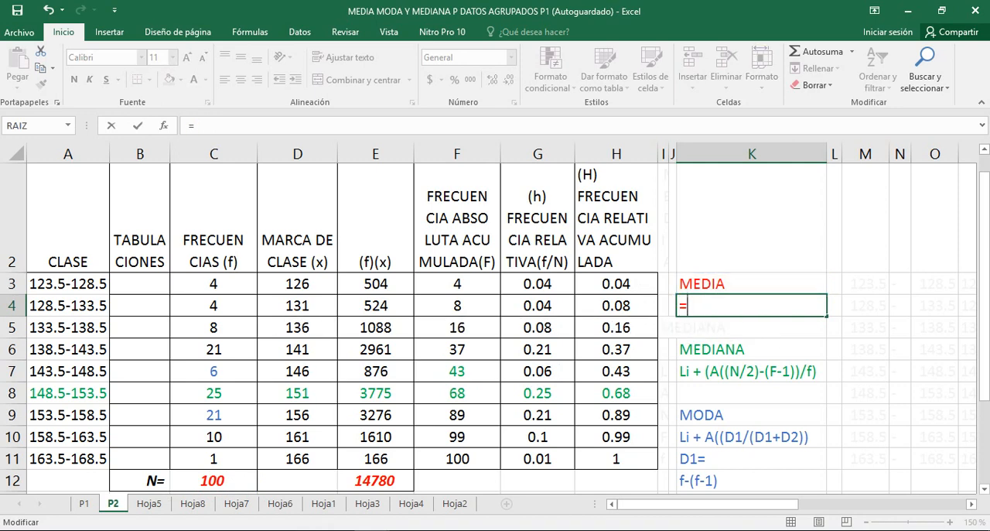
Enter the mean in K4 as the (f)(x) total divided by N, using the formula =E12/C12
{"action": "type", "text": "E"}
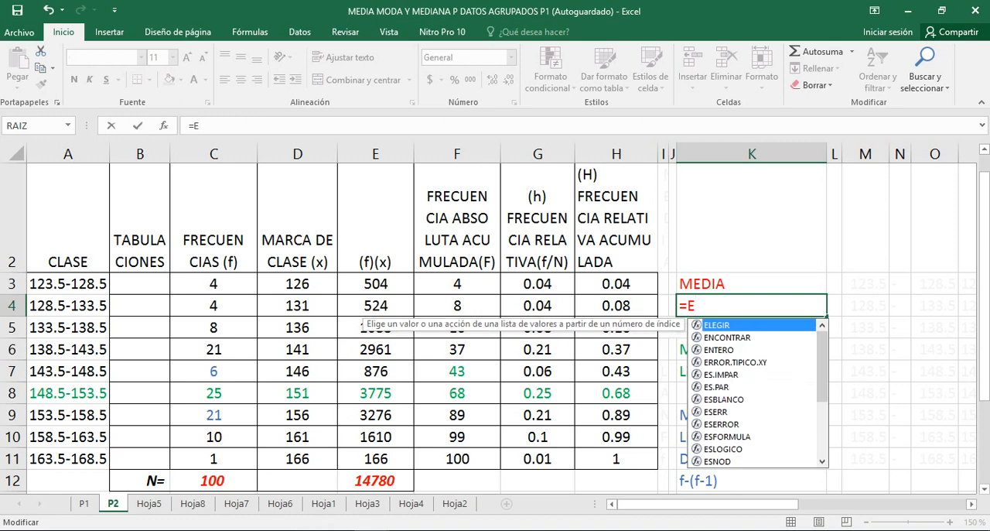
{"action": "type", "text": "12"}
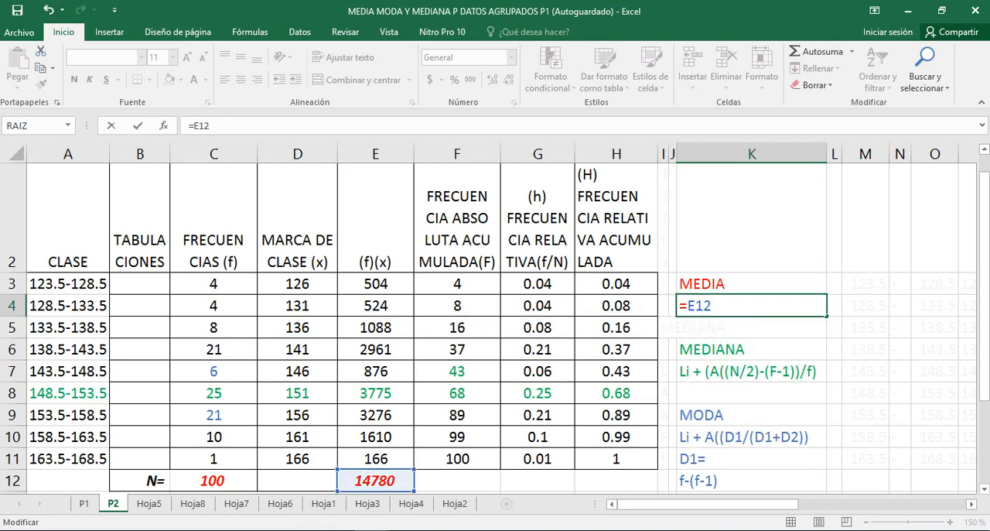
{"action": "type", "text": "/C12"}
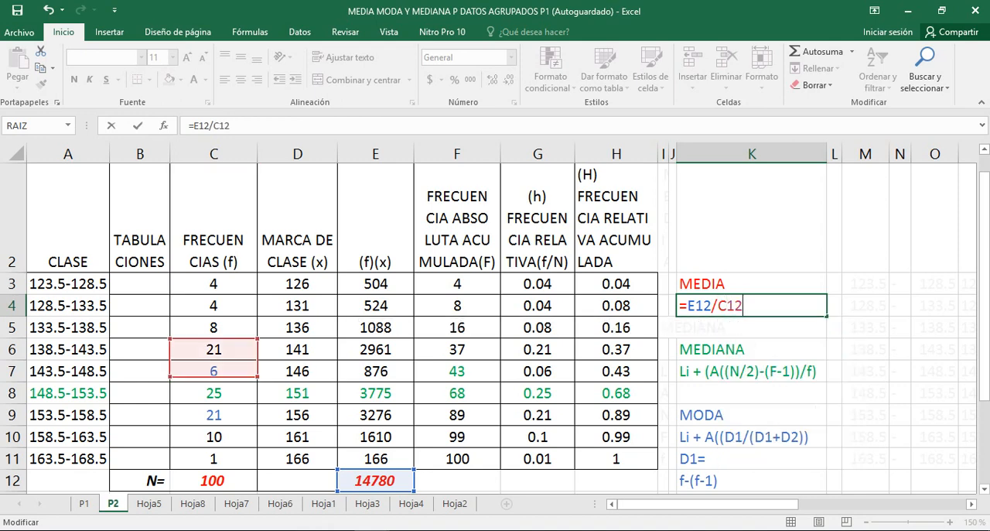
{"action": "key", "text": "Return"}
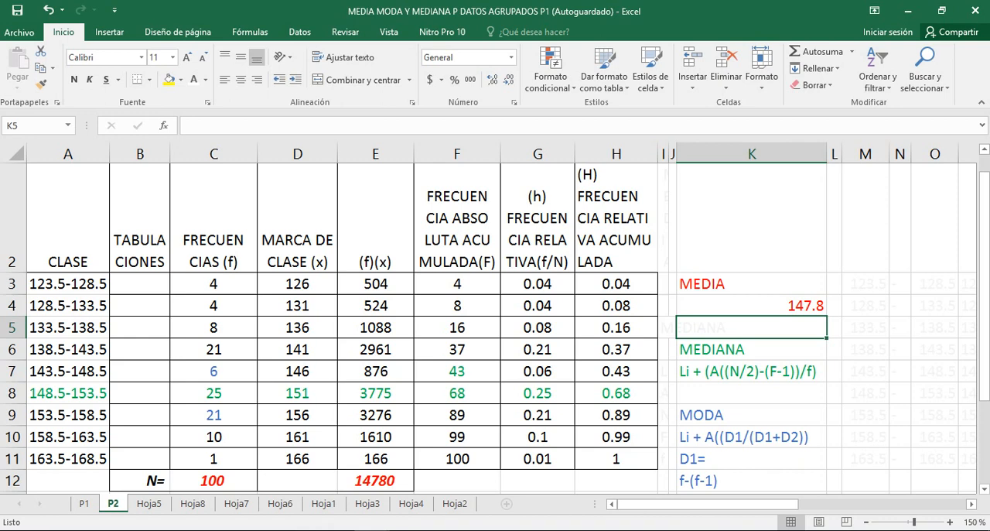
Examine the 143.5-148.5 class, the cumulative frequencies of the 148.5-153.5 class, and the (F-1) term of the median formula in K7
{"action": "left_click", "coordinate": [68, 371]}
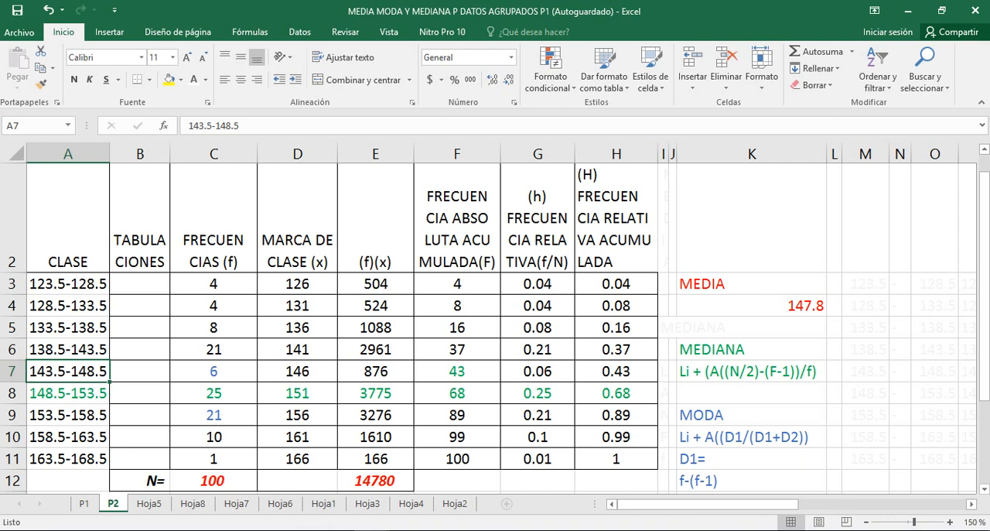
{"action": "left_click", "coordinate": [616, 393]}
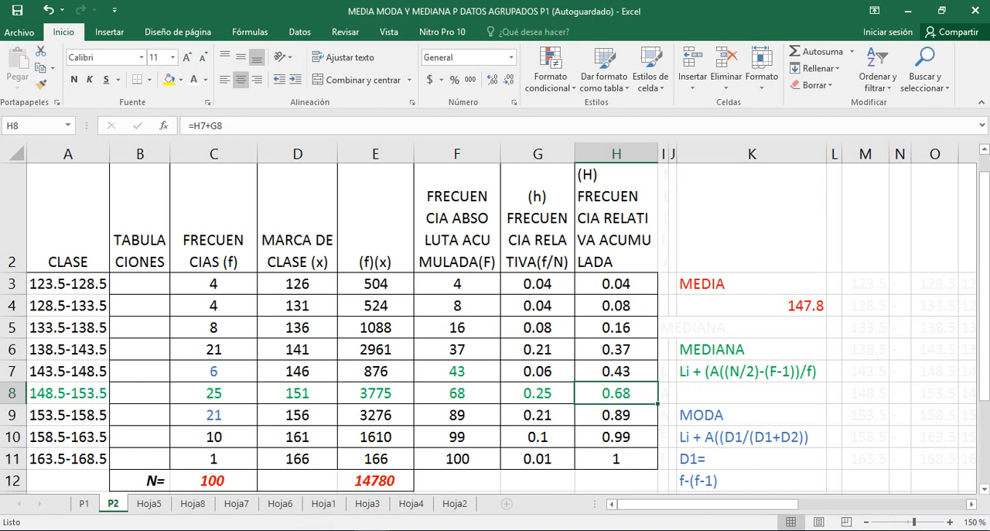
{"action": "left_click", "coordinate": [458, 217]}
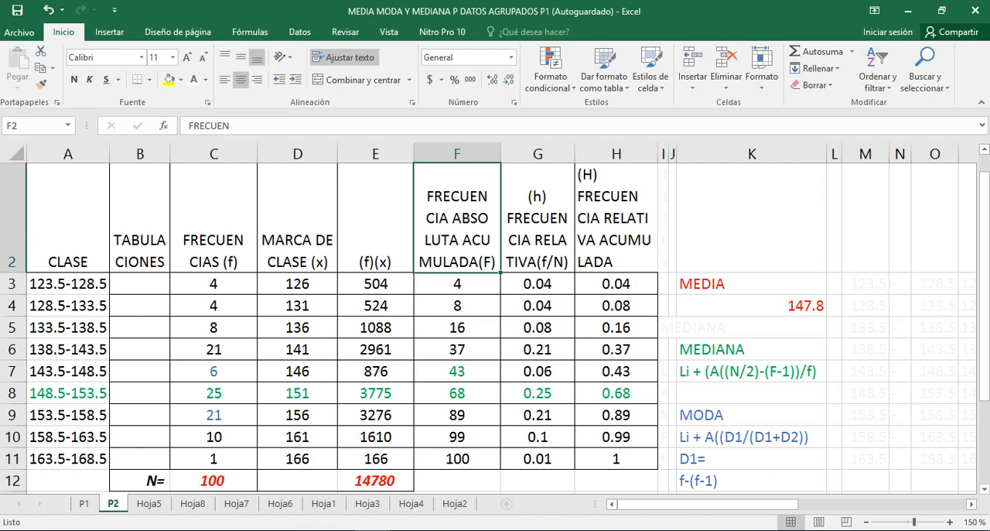
{"action": "left_click", "coordinate": [457, 393]}
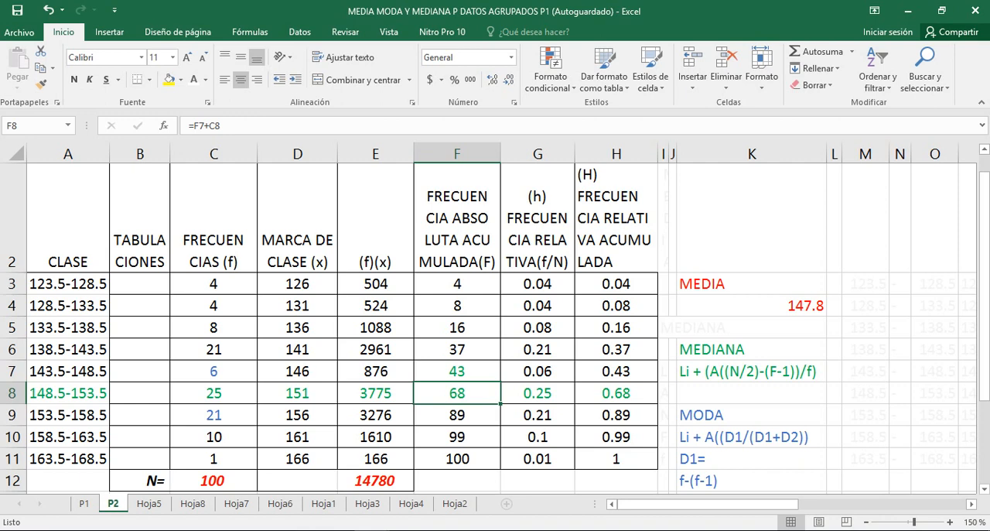
{"action": "left_click", "coordinate": [752, 372]}
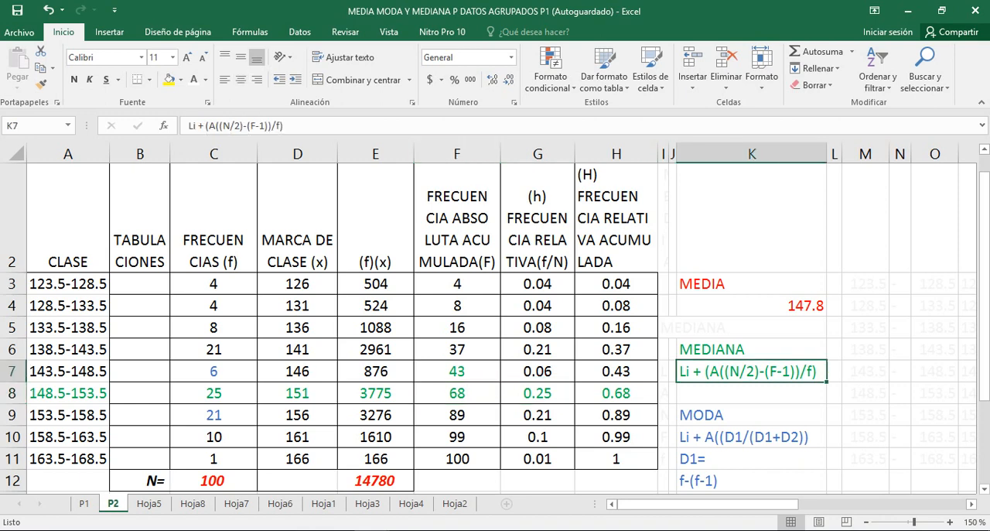
{"action": "left_click_drag", "start_coordinate": [269, 125], "coordinate": [243, 126]}
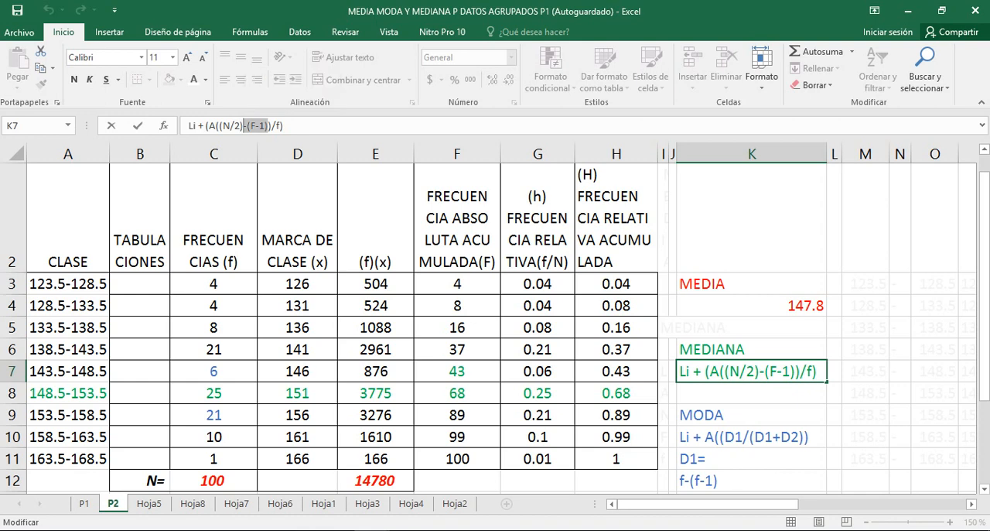
{"action": "key", "text": "Return"}
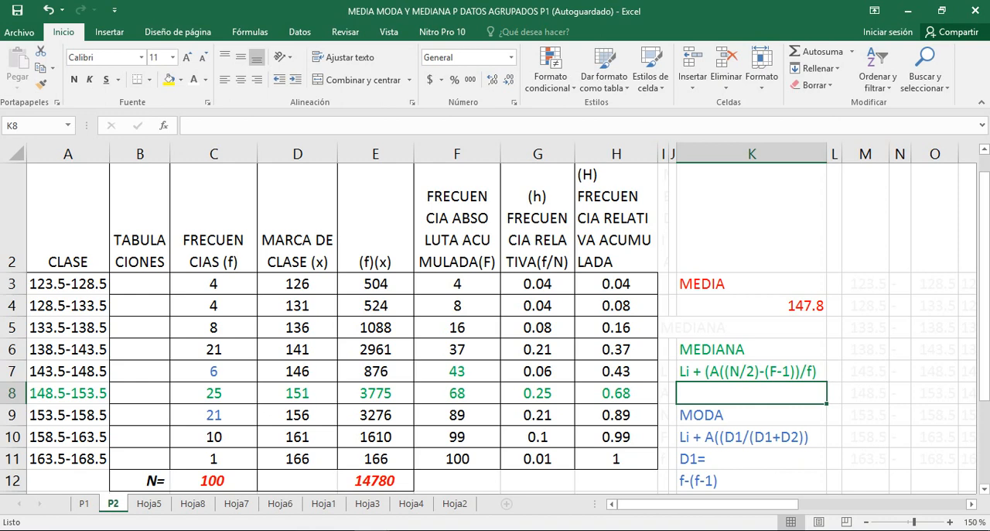
Calculate N/2 in K8 below the median formula with =C12/2
{"action": "type", "text": "=C2"}
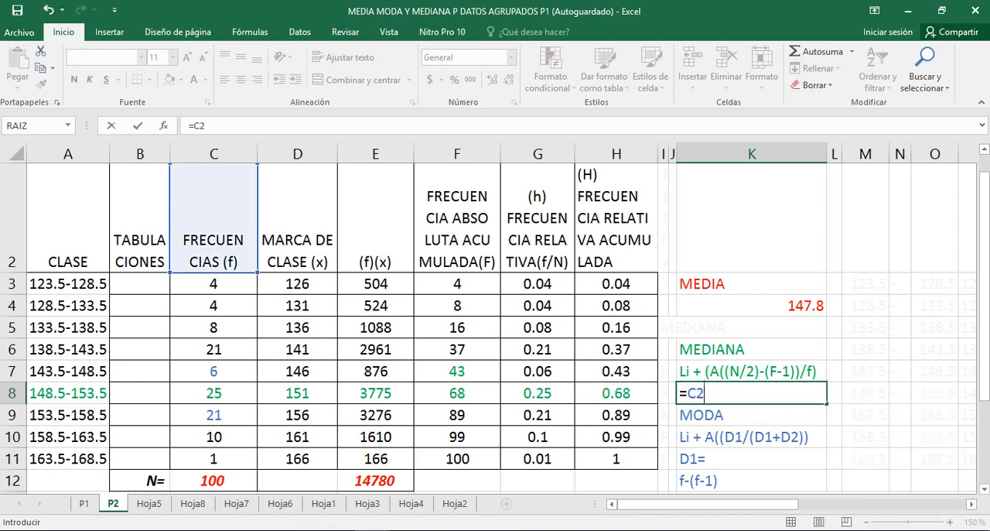
{"action": "key", "text": "BackSpace"}
{"action": "type", "text": "12"}
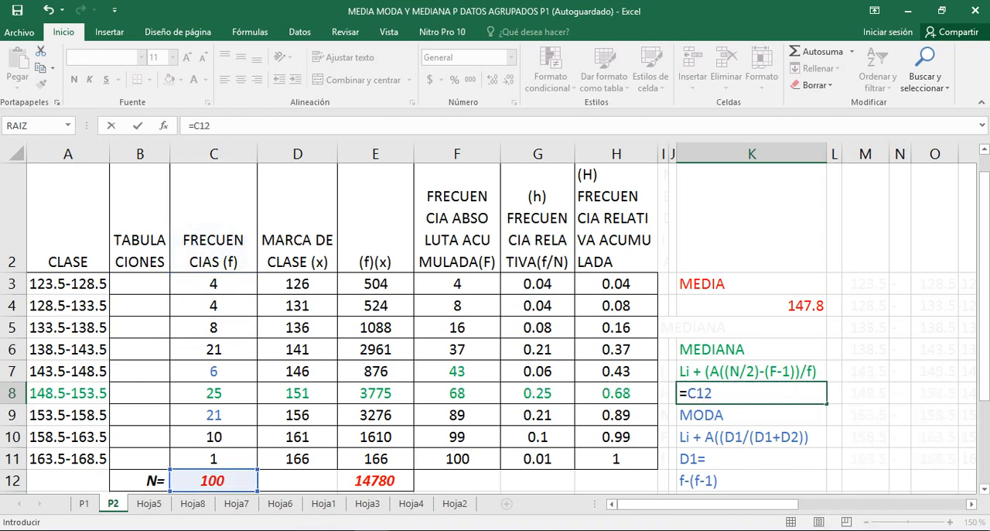
{"action": "type", "text": "/2"}
{"action": "key", "text": "Return"}
{"action": "left_click", "coordinate": [752, 393]}
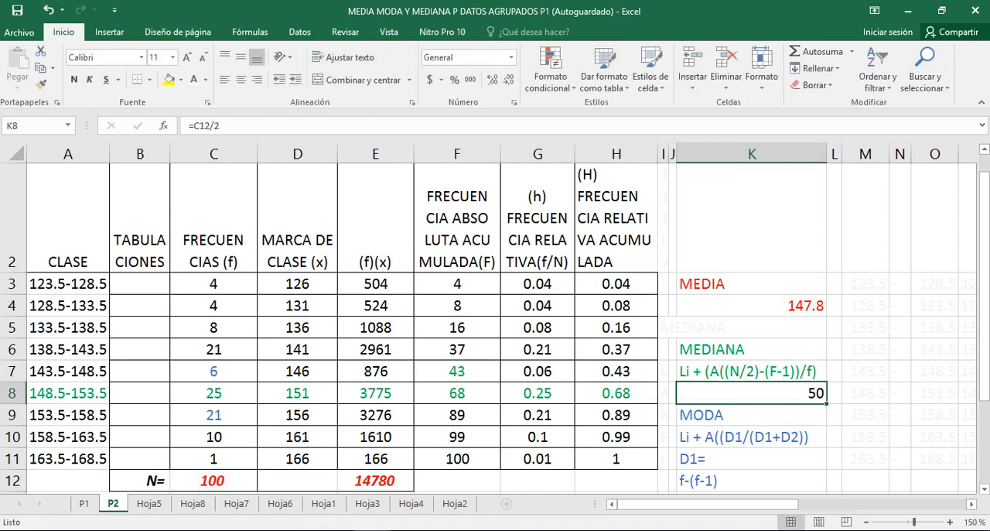
Try inserting a sheet row above the MODA heading in K9, and undo the insertion
{"action": "left_click", "coordinate": [752, 415]}
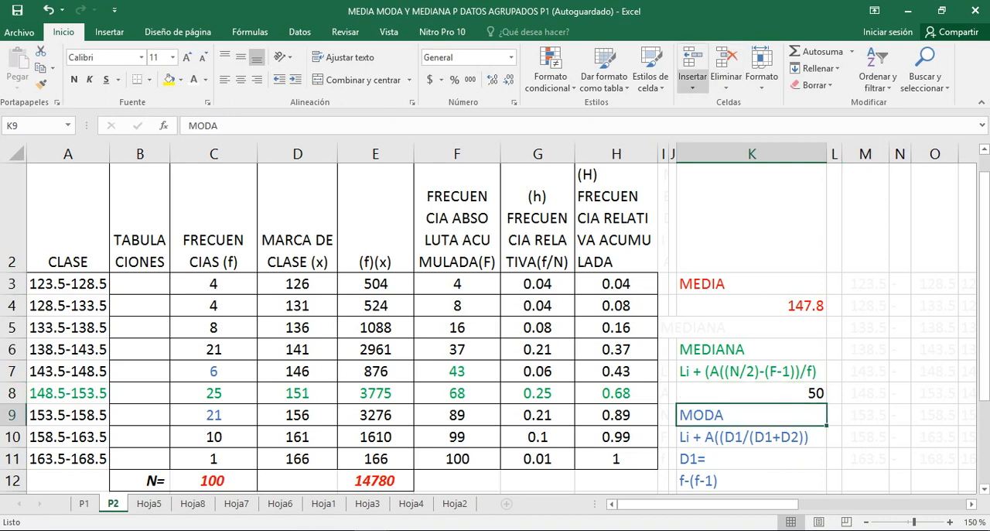
{"action": "left_click", "coordinate": [692, 81]}
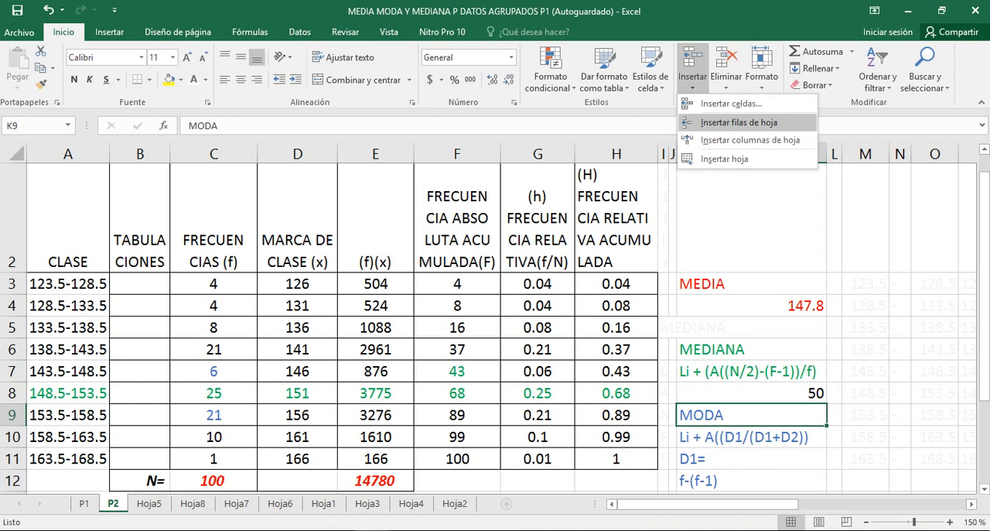
{"action": "left_click", "coordinate": [739, 122]}
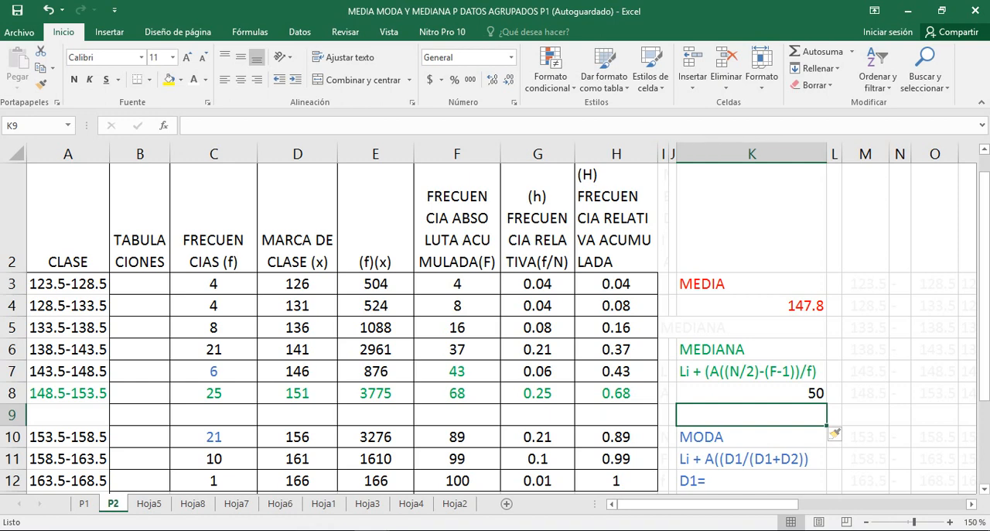
{"action": "left_click", "coordinate": [49, 11]}
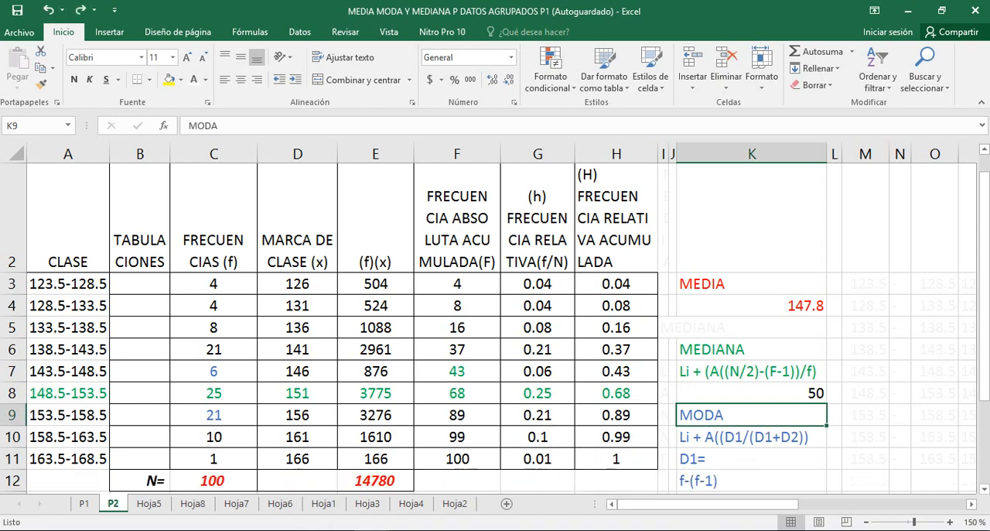
Try copying the MODA block K9:K14 two rows down to K11, and undo the paste
{"action": "key", "text": "shift+Down"}
{"action": "key", "text": "shift+Down"}
{"action": "key", "text": "shift+Down"}
{"action": "key", "text": "shift+Down"}
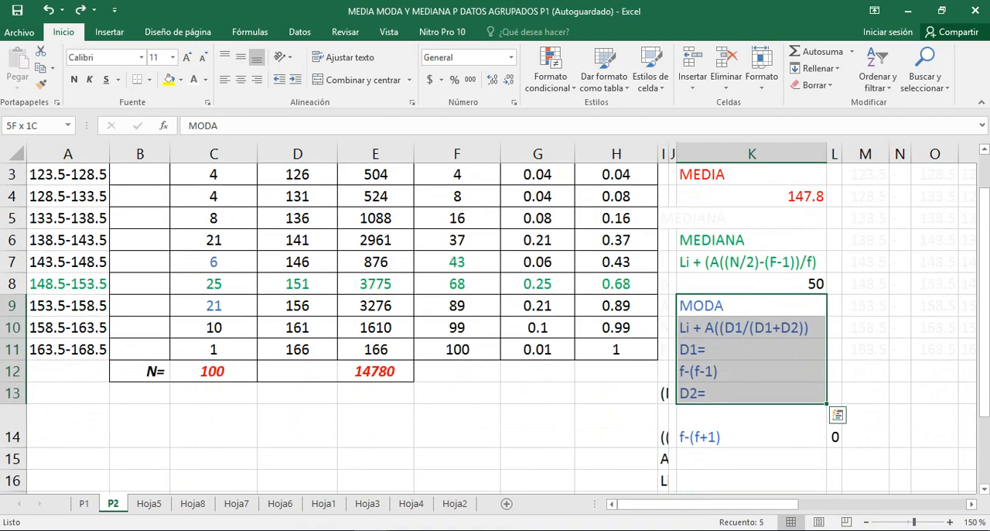
{"action": "key", "text": "shift+Down"}
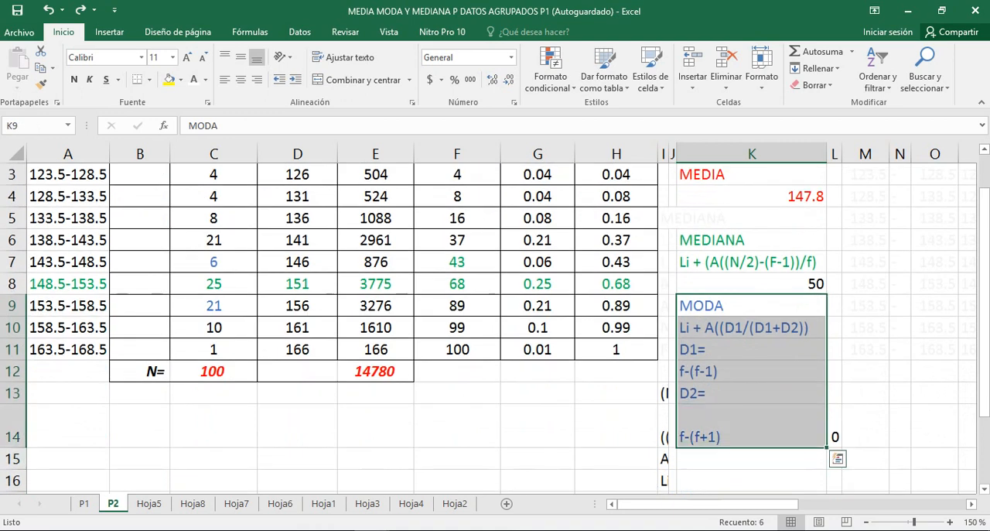
{"action": "key", "text": "ctrl+c"}
{"action": "key", "text": "Down"}
{"action": "key", "text": "Down"}
{"action": "key", "text": "Down"}
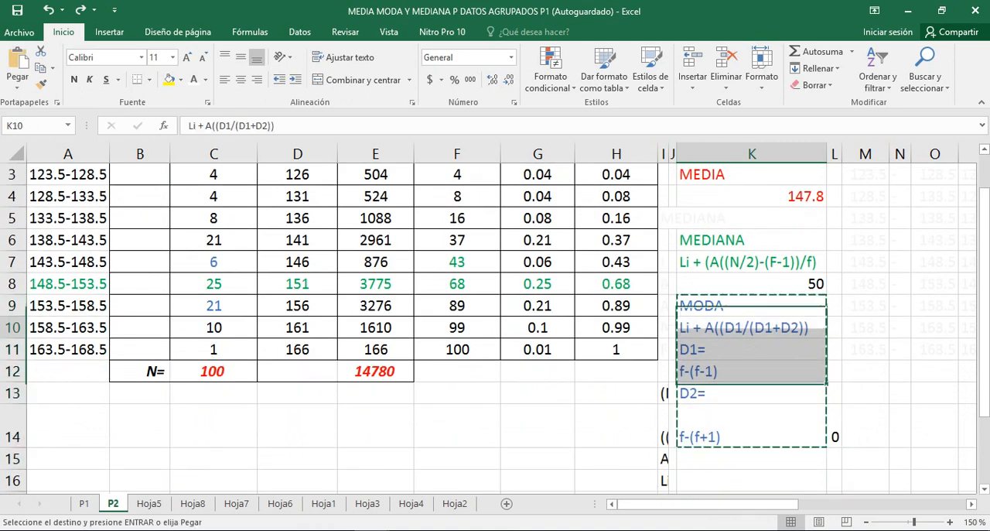
{"action": "key", "text": "Up"}
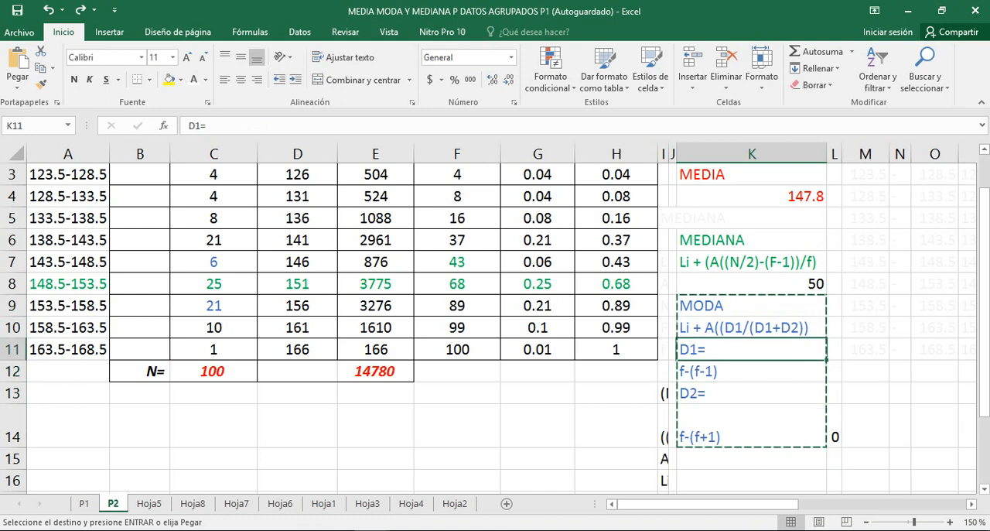
{"action": "key", "text": "ctrl+v"}
{"action": "key", "text": "Up"}
{"action": "key", "text": "Up"}
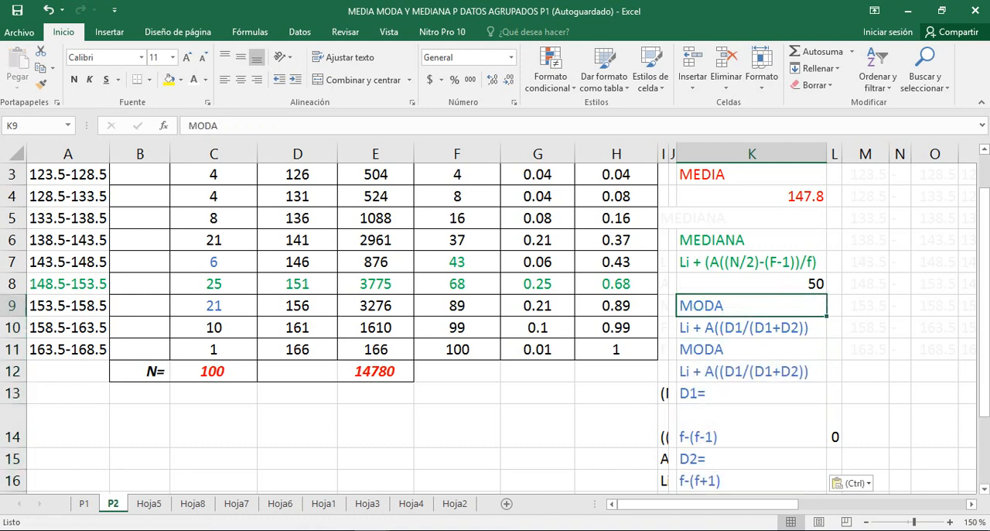
{"action": "key", "text": "ctrl+z"}
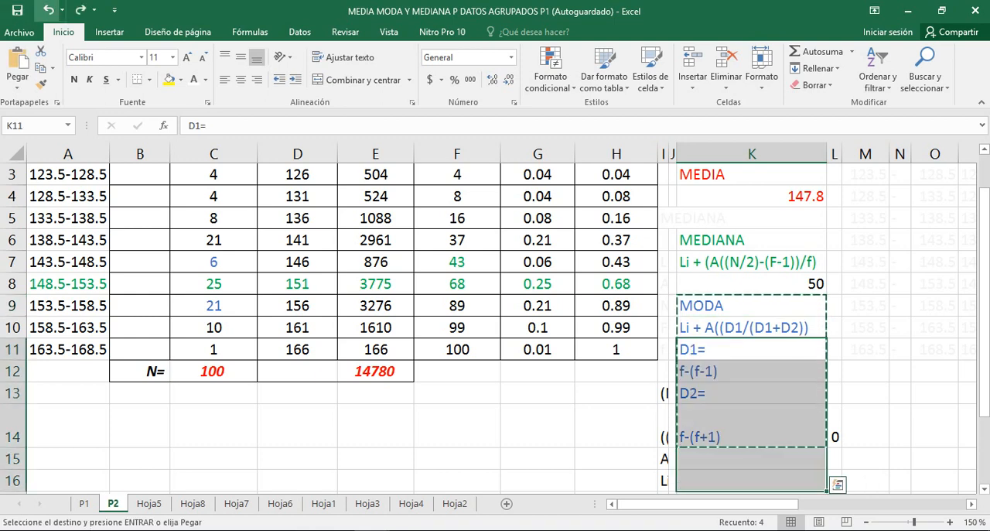
{"action": "key", "text": "ctrl+c"}
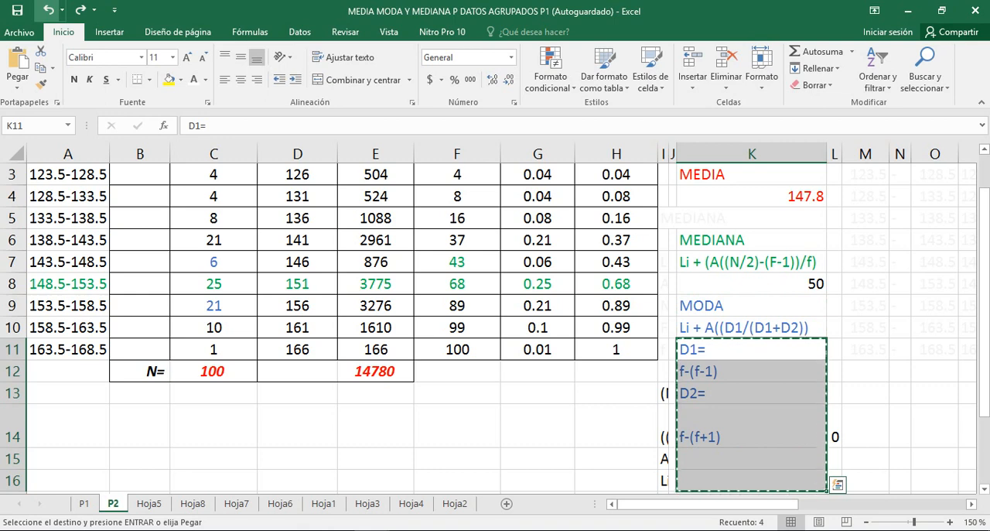
{"action": "left_click_drag", "start_coordinate": [750, 306], "coordinate": [750, 393]}
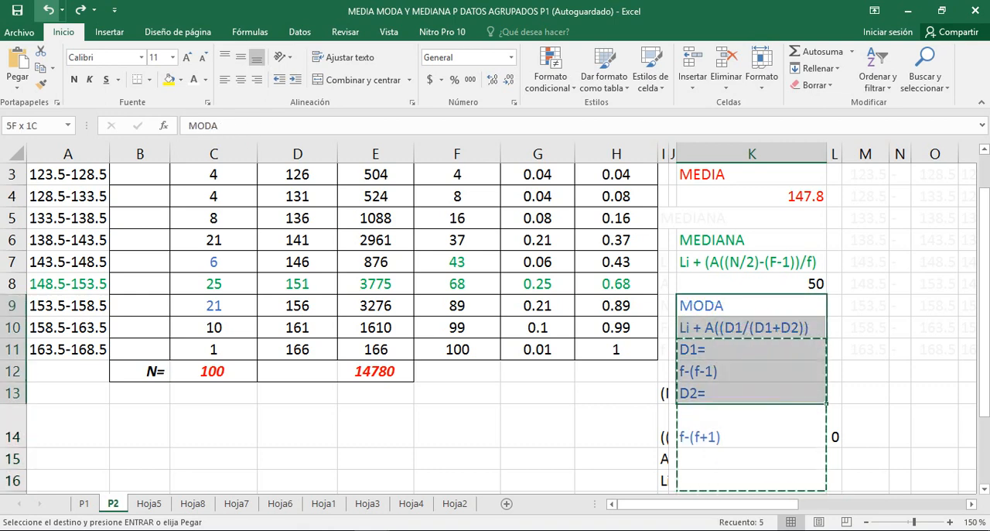
{"action": "key", "text": "Up"}
{"action": "key", "text": "Down"}
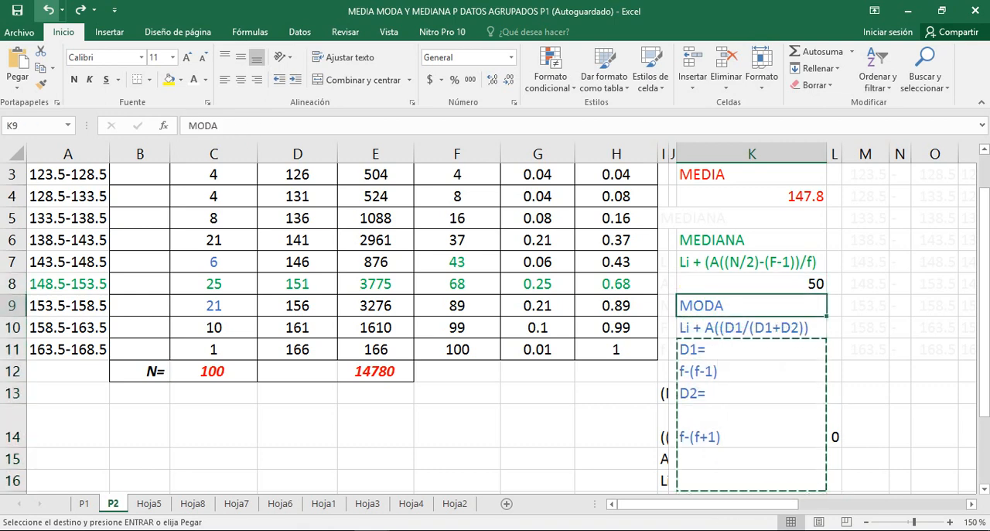
Move the MODA block K9:K14 three rows down so that it starts in K12
{"action": "key", "text": "shift+Down"}
{"action": "key", "text": "shift+Down"}
{"action": "key", "text": "shift+Down"}
{"action": "key", "text": "shift+Down"}
{"action": "key", "text": "shift+Down"}
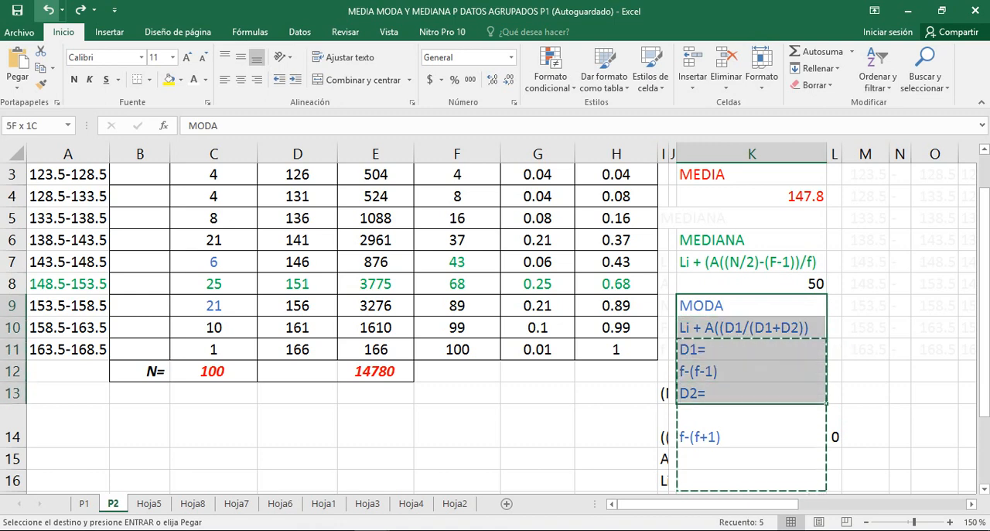
{"action": "key", "text": "ctrl+c"}
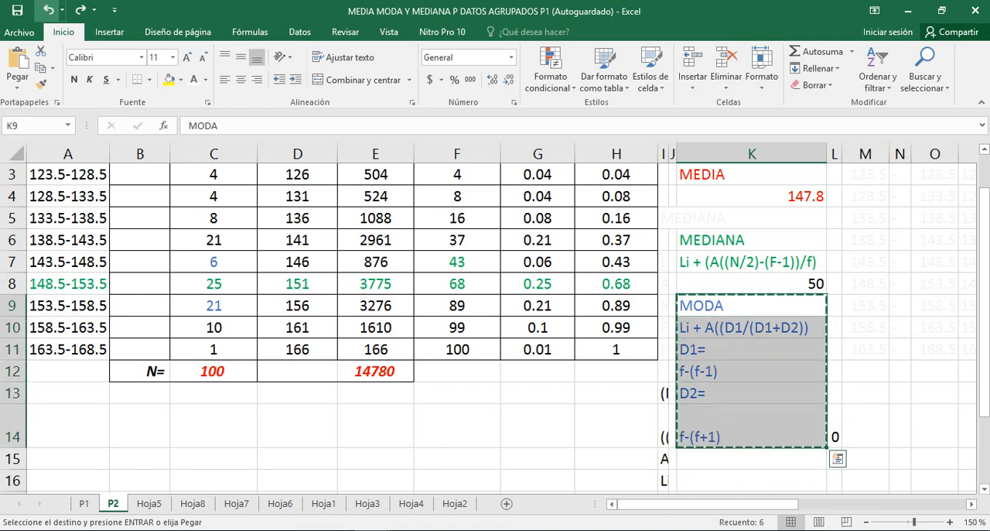
{"action": "key", "text": "Down"}
{"action": "key", "text": "Down"}
{"action": "key", "text": "Down"}
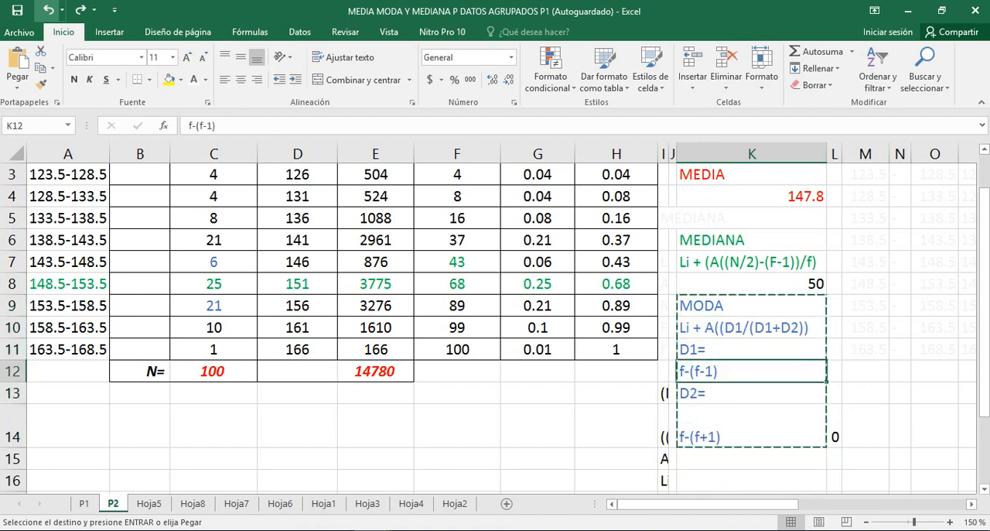
{"action": "key", "text": "Return"}
{"action": "key", "text": "Up"}
{"action": "key", "text": "Up"}
{"action": "key", "text": "Up"}
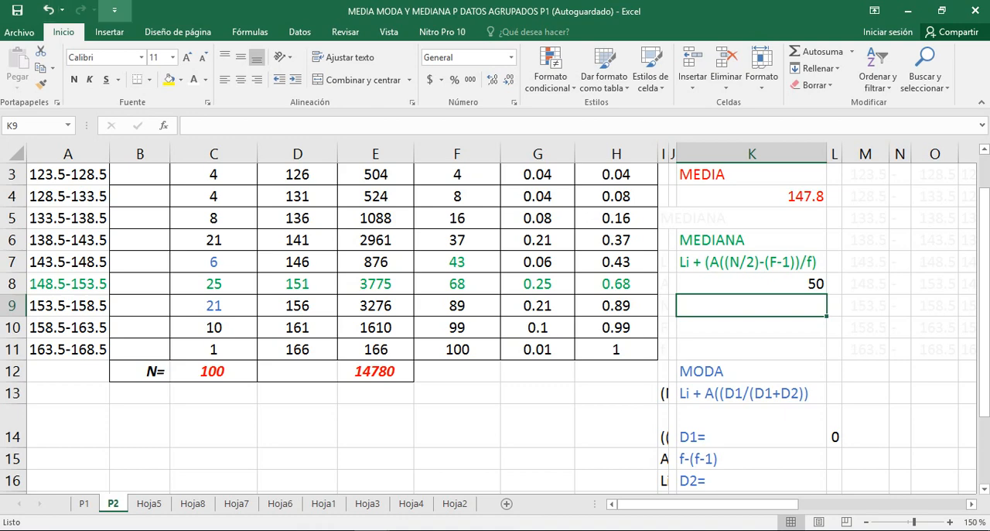
Calculate the (N/2)-(F-1) term of the median formula in K9 with =K8-F7
{"action": "scroll", "coordinate": [495, 324], "scroll_direction": "up", "scroll_amount": 2}
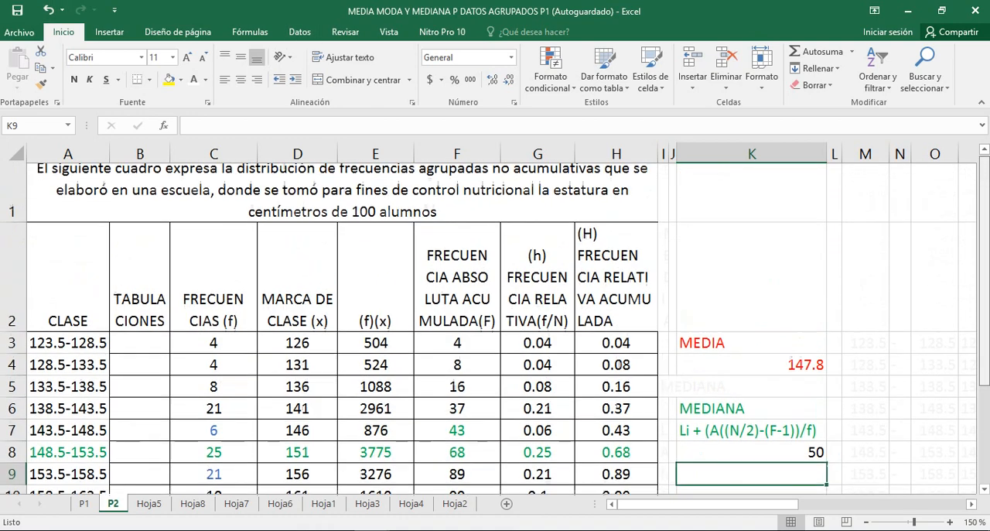
{"action": "scroll", "coordinate": [495, 325], "scroll_direction": "up", "scroll_amount": 1}
{"action": "scroll", "coordinate": [495, 324], "scroll_direction": "down", "scroll_amount": 1}
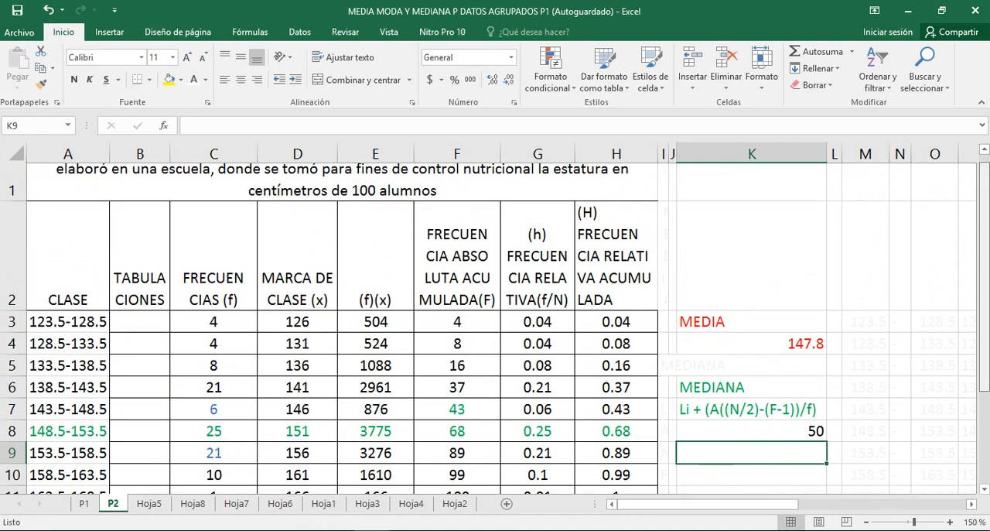
{"action": "scroll", "coordinate": [495, 324], "scroll_direction": "up", "scroll_amount": 1}
{"action": "scroll", "coordinate": [495, 325], "scroll_direction": "down", "scroll_amount": 1}
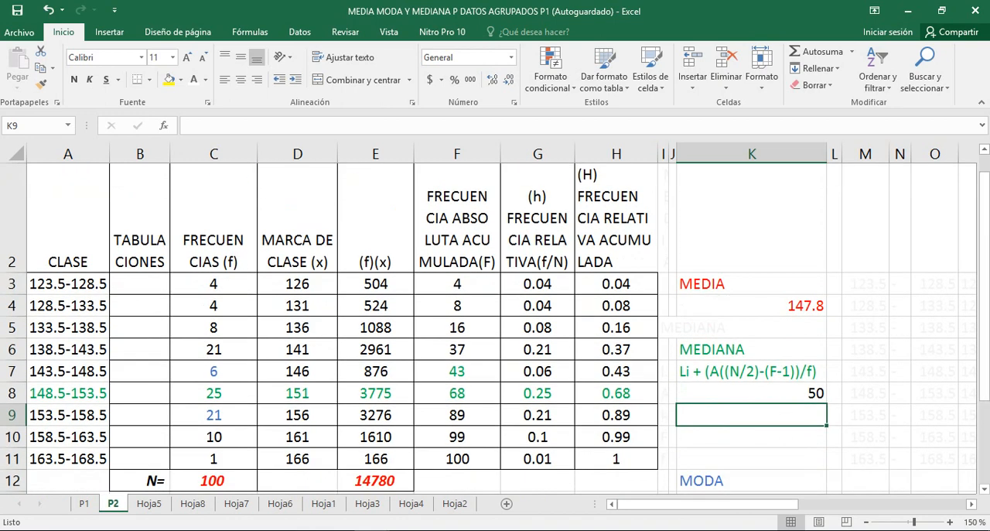
{"action": "left_click", "coordinate": [458, 371]}
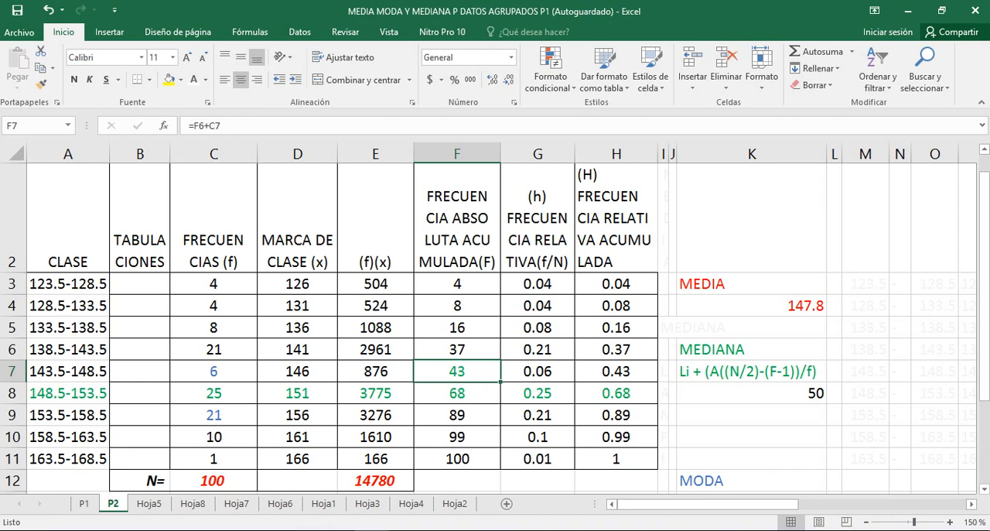
{"action": "left_click", "coordinate": [752, 414]}
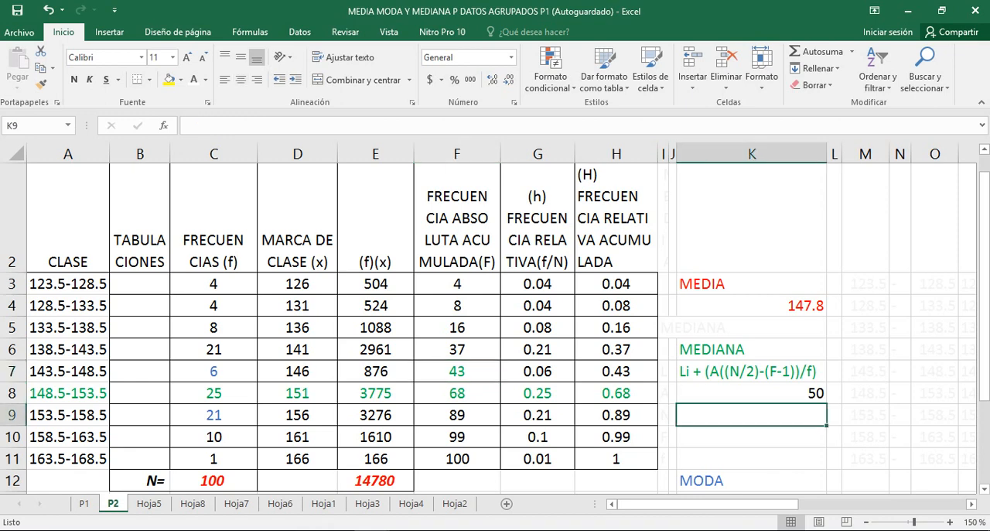
{"action": "type", "text": "=K"}
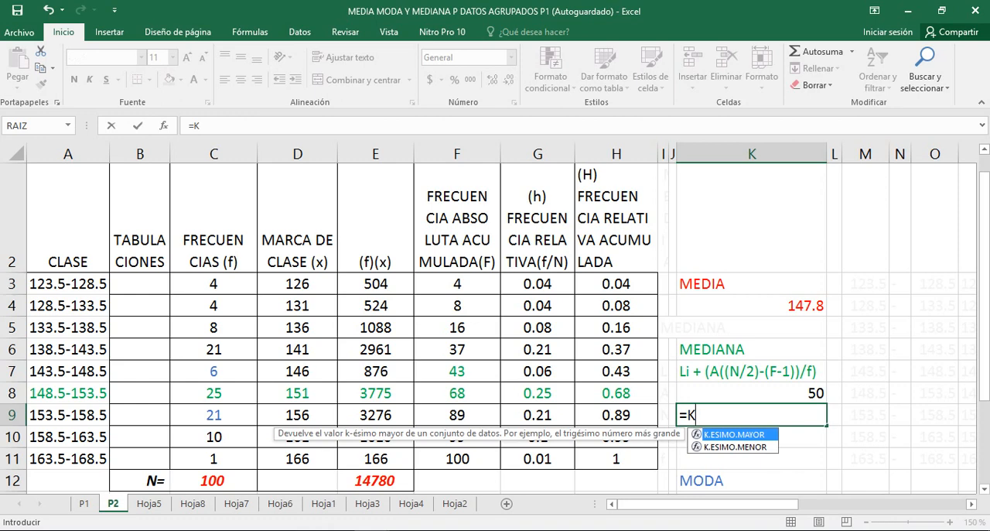
{"action": "type", "text": "8"}
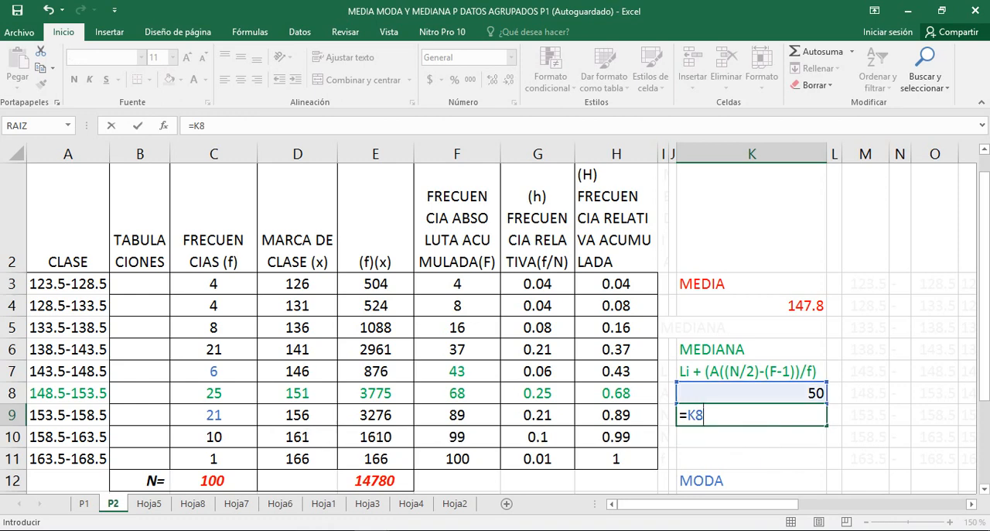
{"action": "type", "text": "-4"}
{"action": "key", "text": "BackSpace"}
{"action": "type", "text": "F7"}
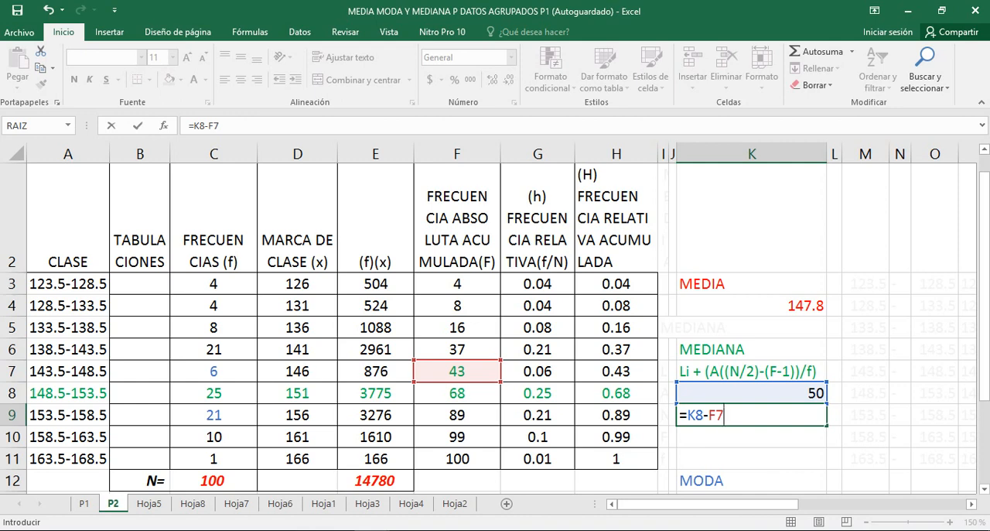
{"action": "key", "text": "Return"}
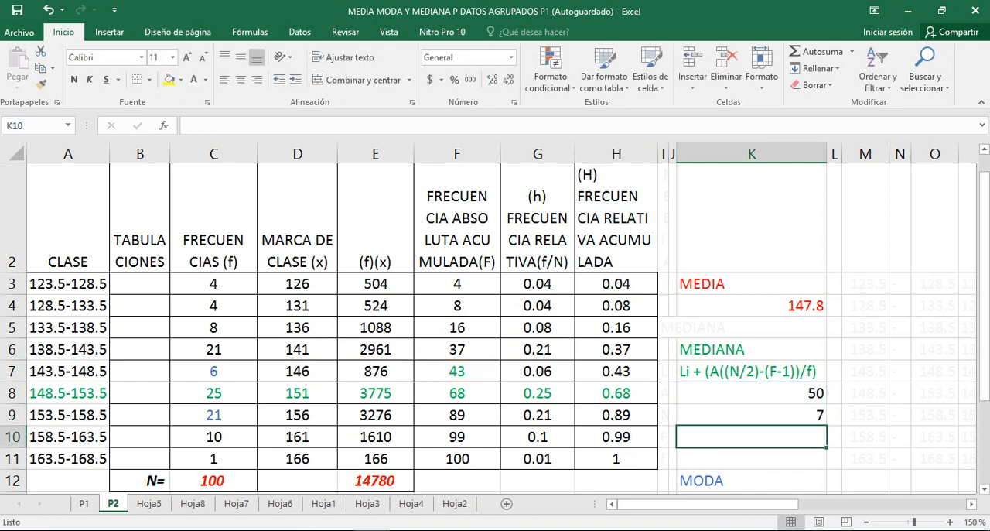
{"action": "left_click", "coordinate": [751, 415]}
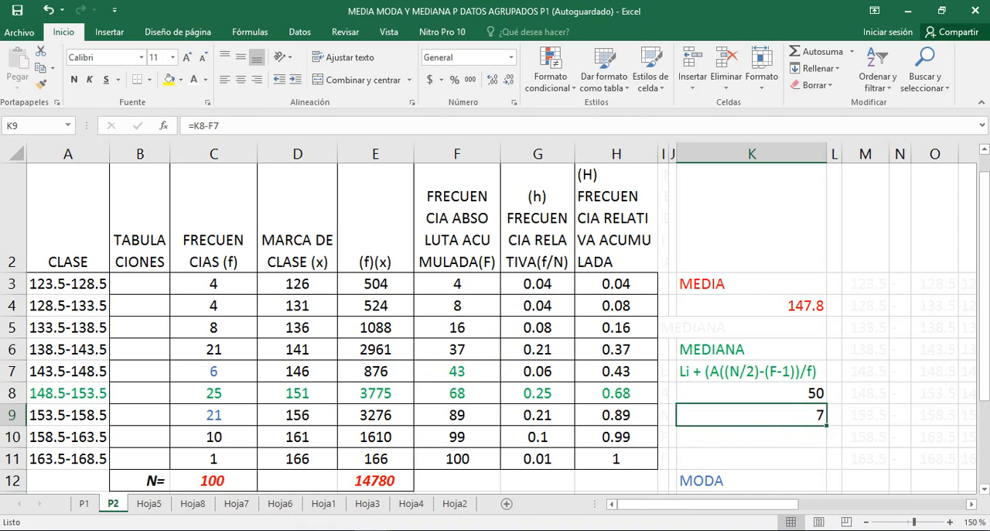
Divide the K9 difference by the frequency of the 148.5-153.5 class in K10 with =K9/C8
{"action": "left_click", "coordinate": [752, 436]}
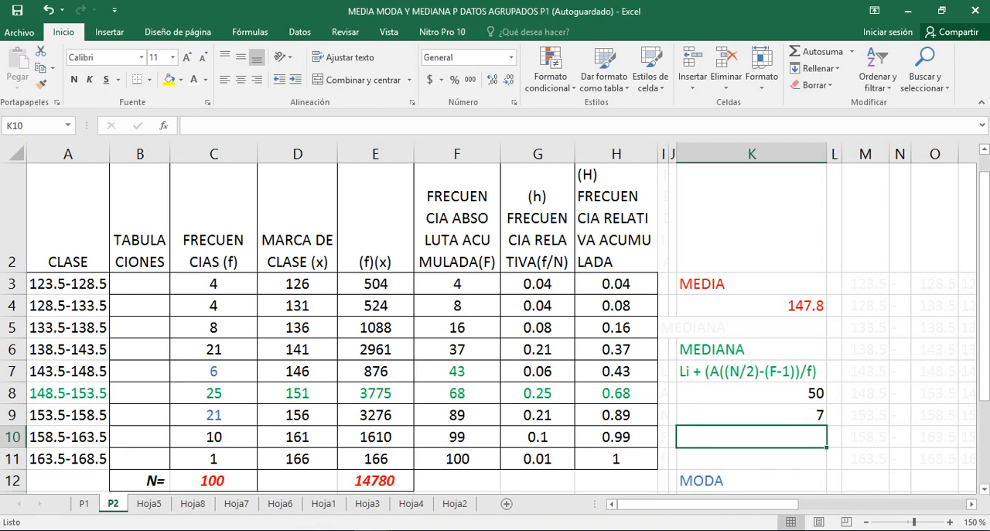
{"action": "left_click", "coordinate": [214, 393]}
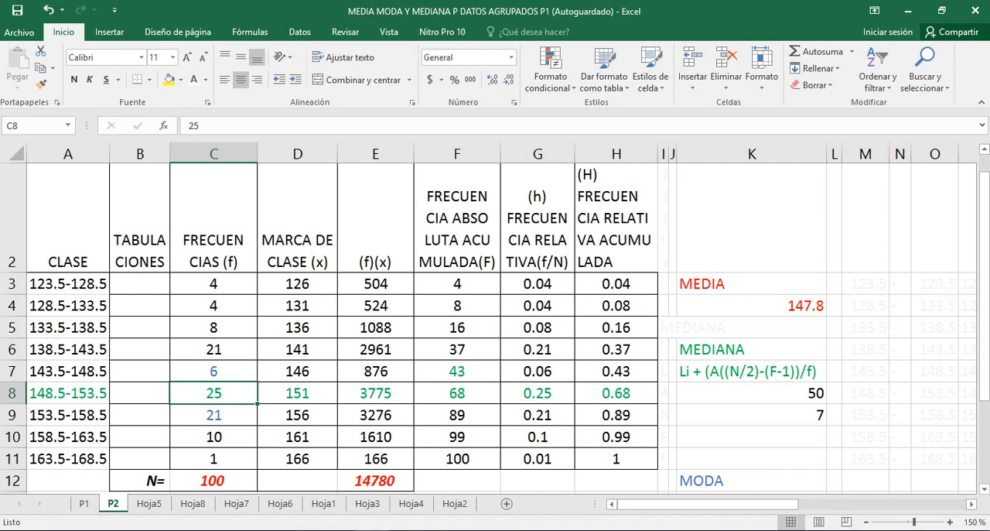
{"action": "left_click", "coordinate": [751, 437]}
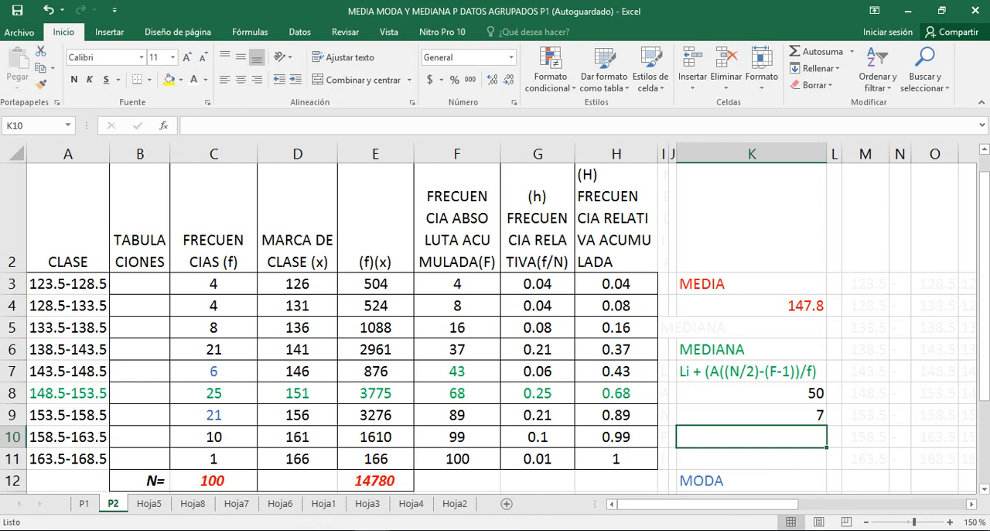
{"action": "type", "text": "=K"}
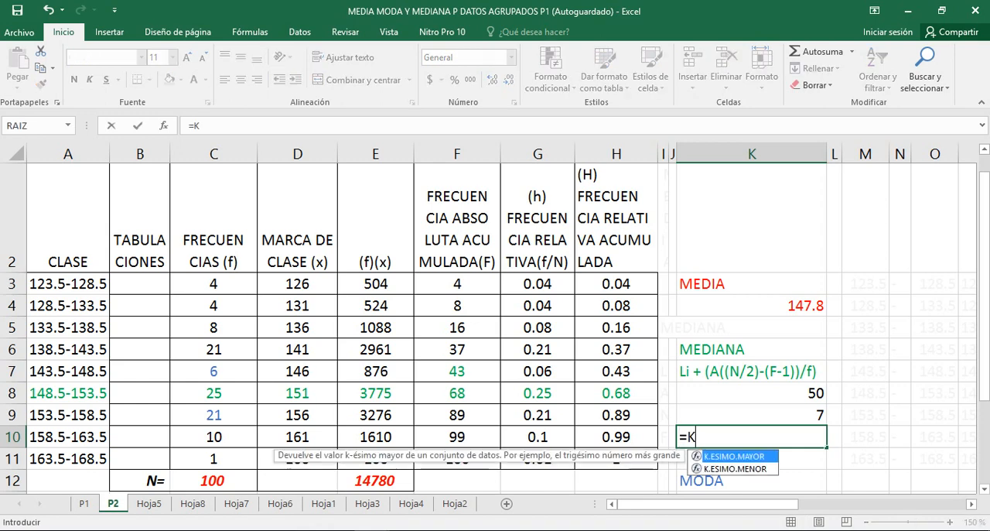
{"action": "type", "text": "9"}
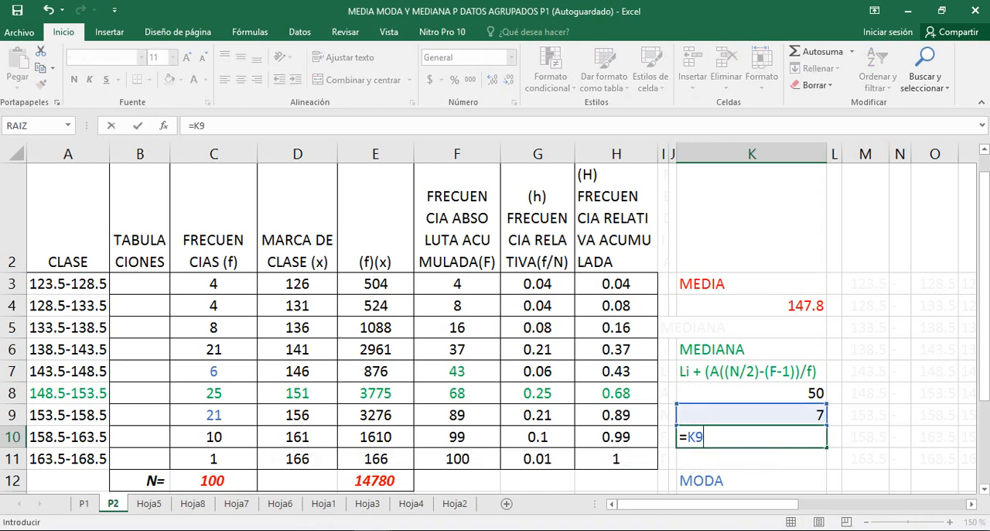
{"action": "type", "text": "/"}
{"action": "type", "text": "C"}
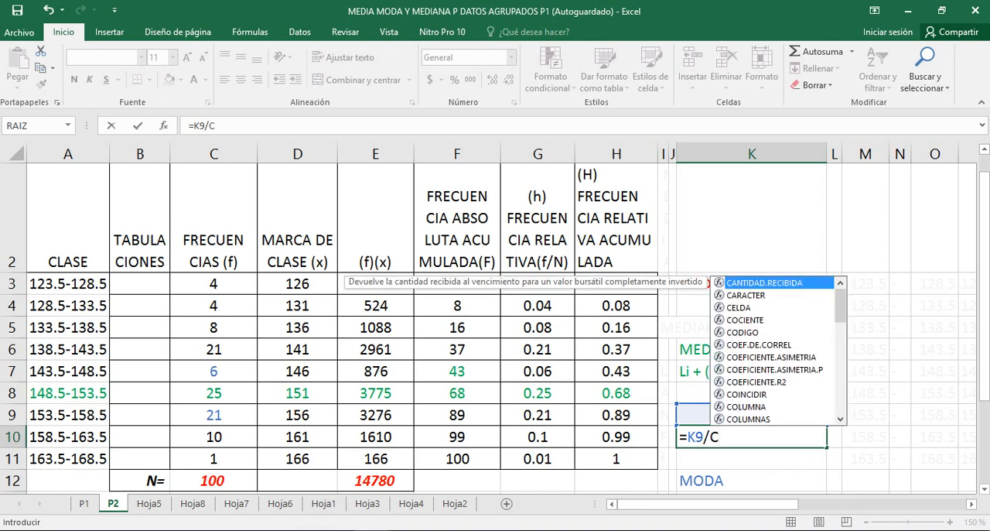
{"action": "type", "text": "8"}
{"action": "key", "text": "Return"}
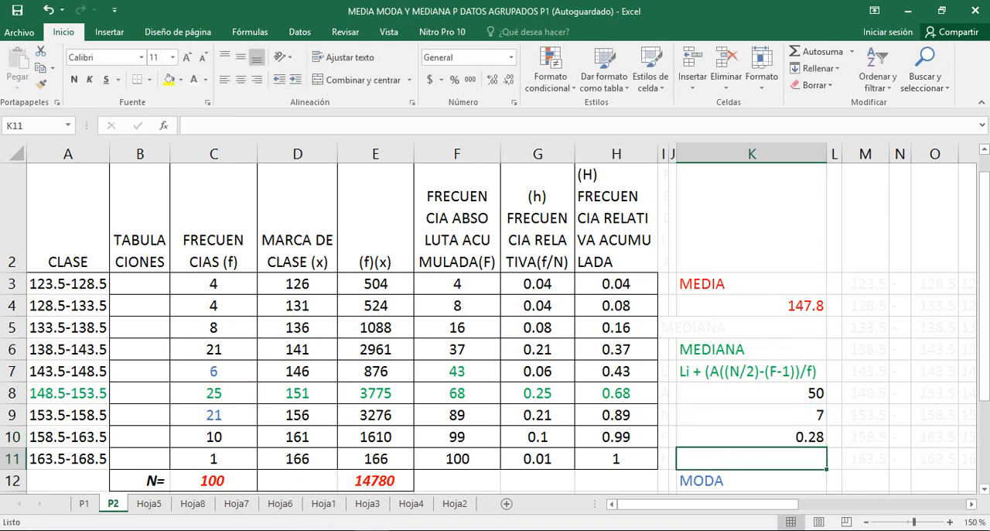
Review the K10 quotient and the lower limit of the 148.5-153.5 class, and select K11 for the median
{"action": "key", "text": "Up"}
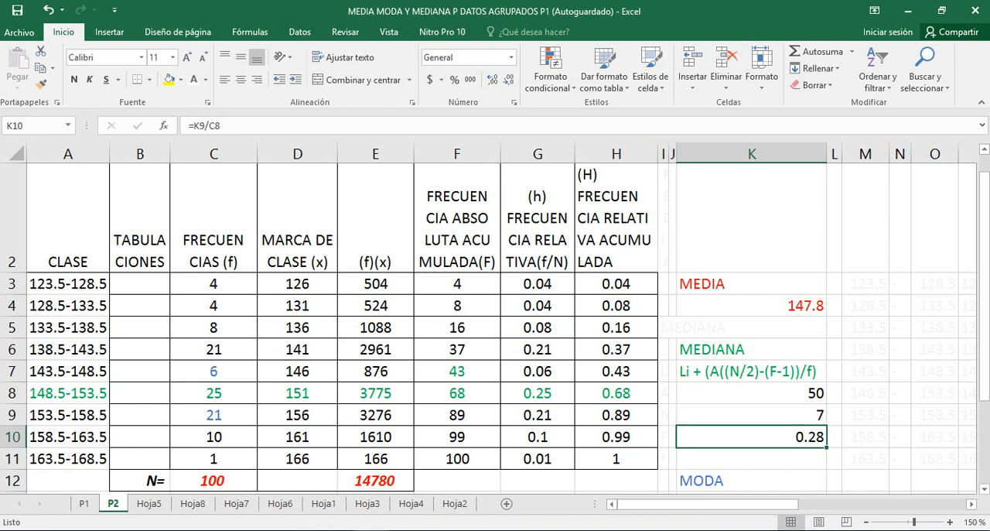
{"action": "key", "text": "Down"}
{"action": "key", "text": "Up"}
{"action": "left_click", "coordinate": [69, 393]}
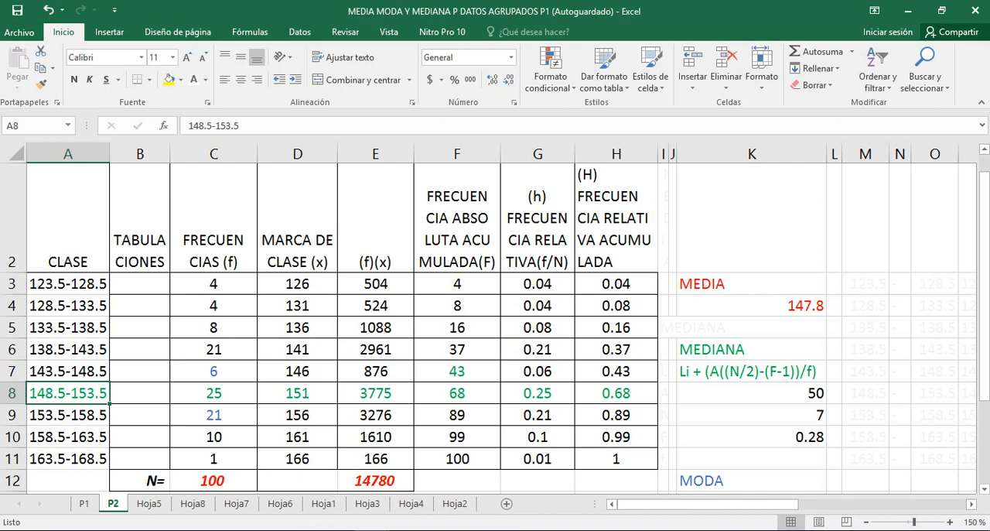
{"action": "left_click", "coordinate": [751, 459]}
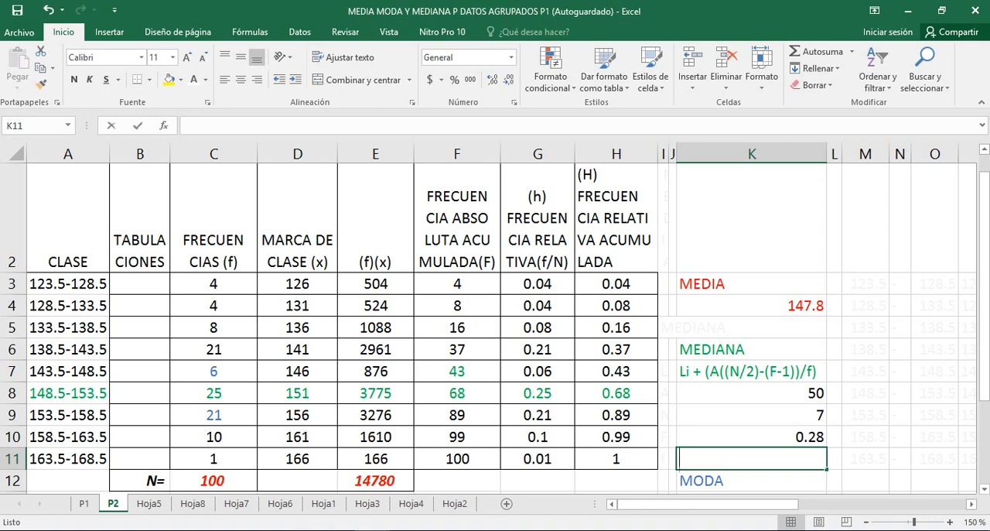
{"action": "type", "text": "ME"}
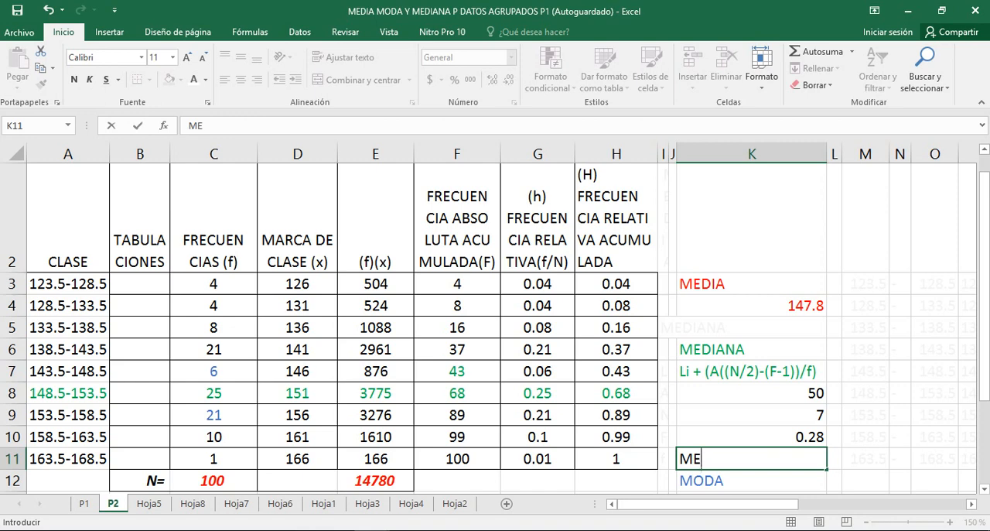
{"action": "key", "text": "BackSpace"}
{"action": "key", "text": "BackSpace"}
{"action": "type", "text": "148"}
{"action": "key", "text": "BackSpace"}
{"action": "key", "text": "BackSpace"}
{"action": "key", "text": "BackSpace"}
Calculate the median in K11 with =148.5+((5)*(K10)), accepting the suggested correction of the closing bracket
{"action": "type", "text": "="}
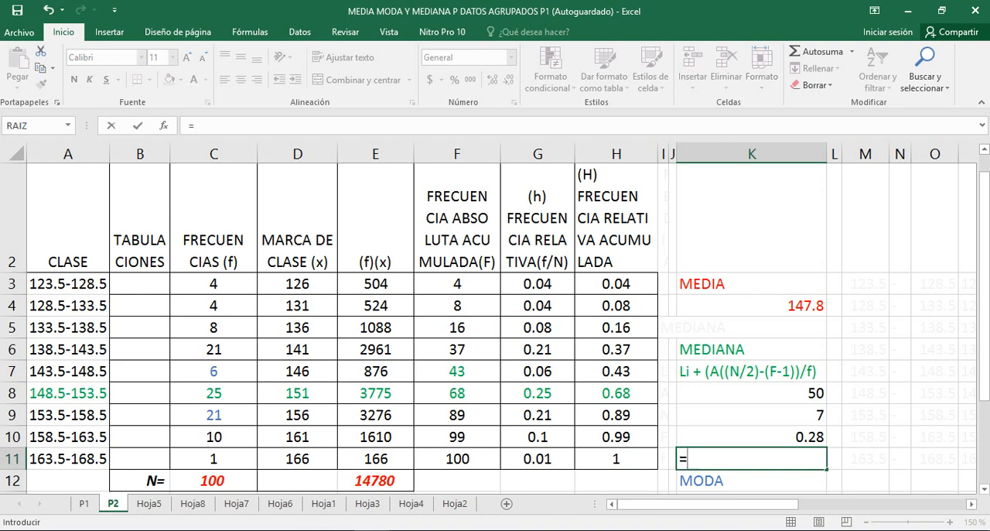
{"action": "type", "text": "148.5"}
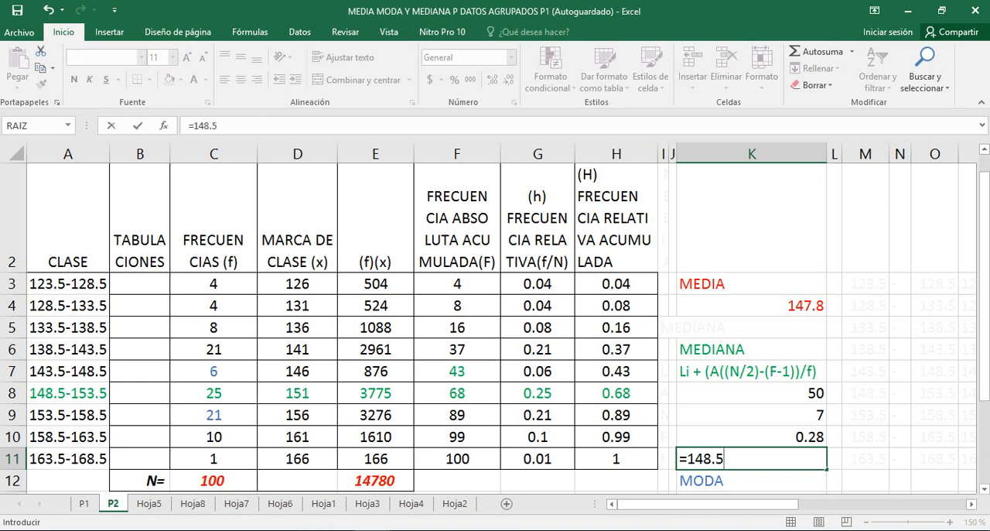
{"action": "type", "text": "+("}
{"action": "type", "text": "5"}
{"action": "key", "text": "BackSpace"}
{"action": "type", "text": "(5)*("}
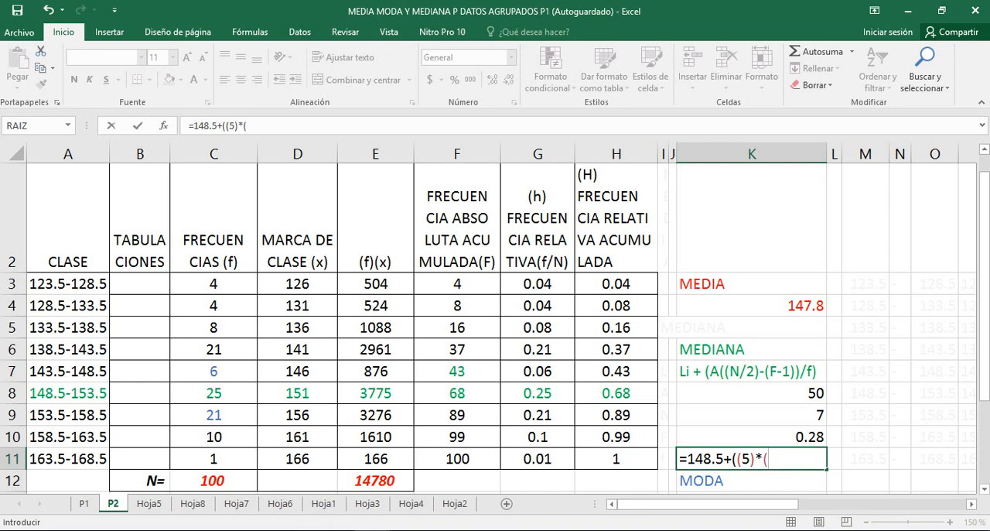
{"action": "type", "text": "K"}
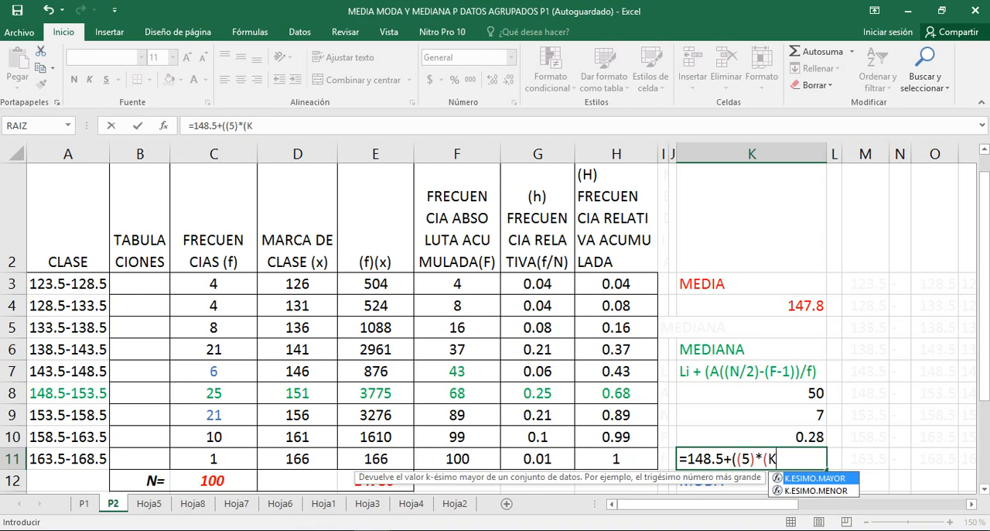
{"action": "type", "text": "10"}
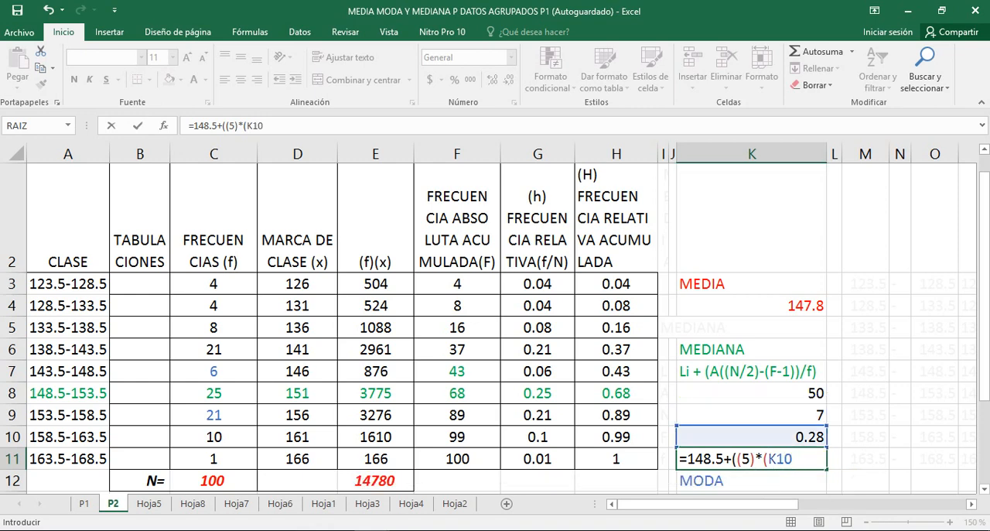
{"action": "type", "text": ")"}
{"action": "key", "text": "Return"}
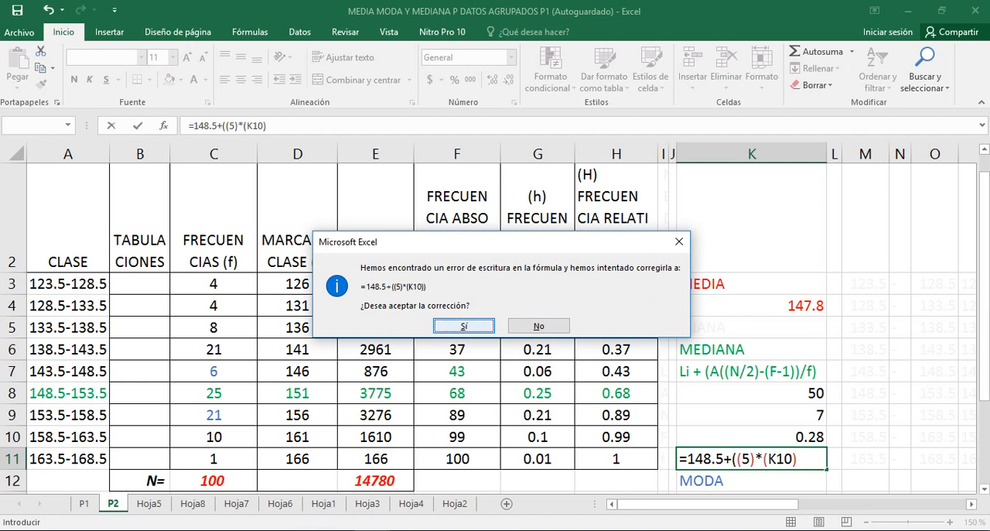
{"action": "key", "text": "Return"}
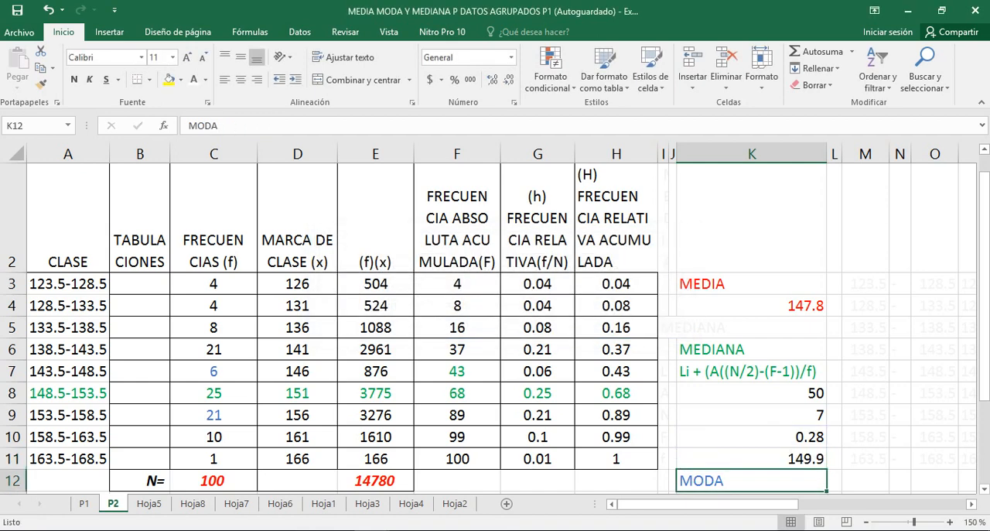
Shade the frequency of the 148.5-153.5 class in C8 with a grey fill
{"action": "left_click", "coordinate": [751, 459]}
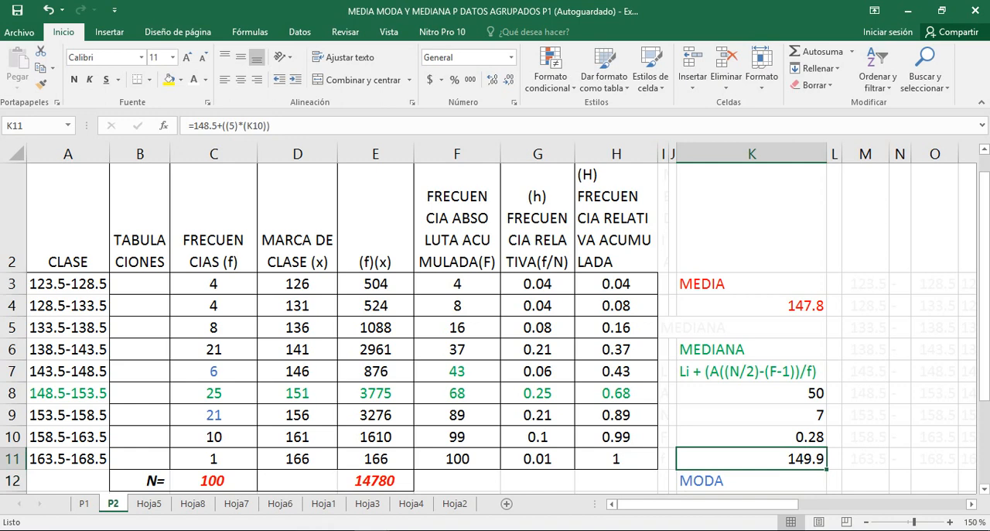
{"action": "key", "text": "Down"}
{"action": "key", "text": "Down"}
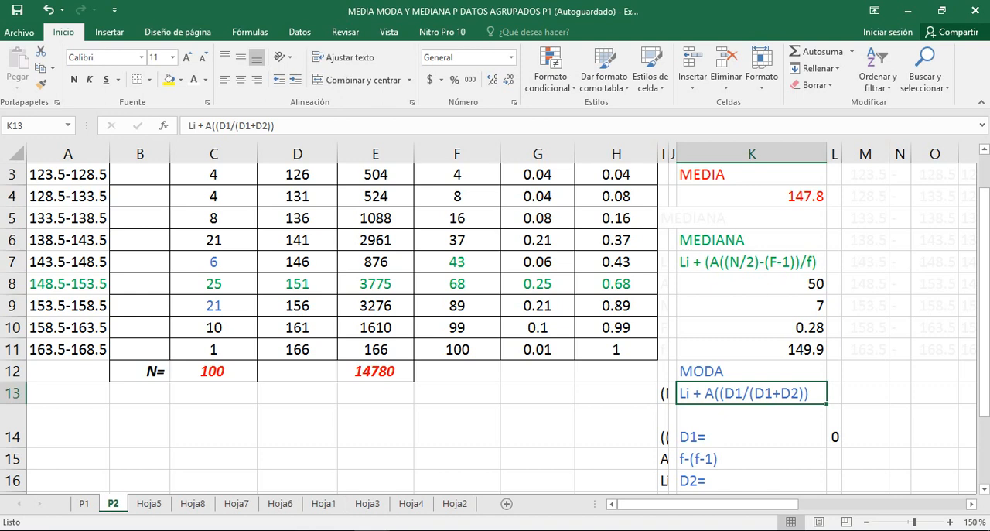
{"action": "left_click", "coordinate": [213, 284]}
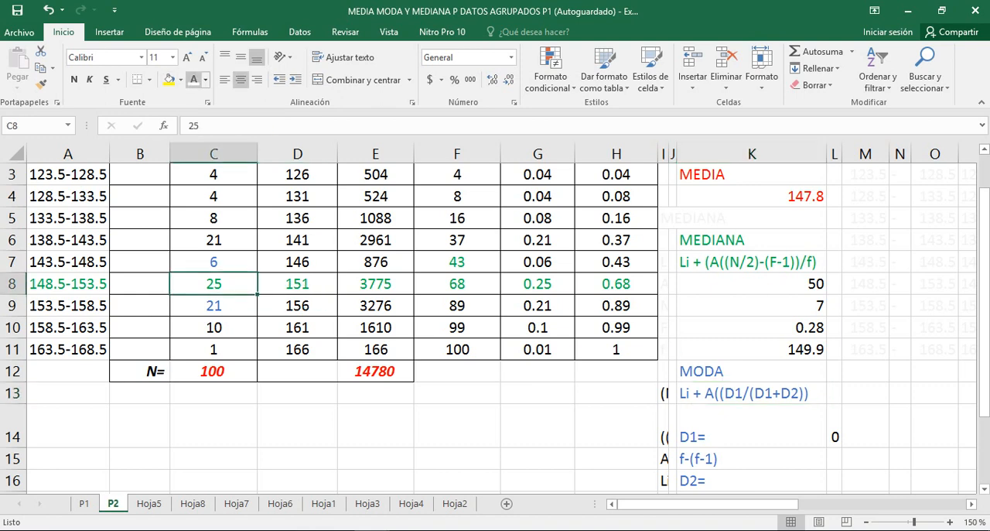
{"action": "left_click", "coordinate": [180, 79]}
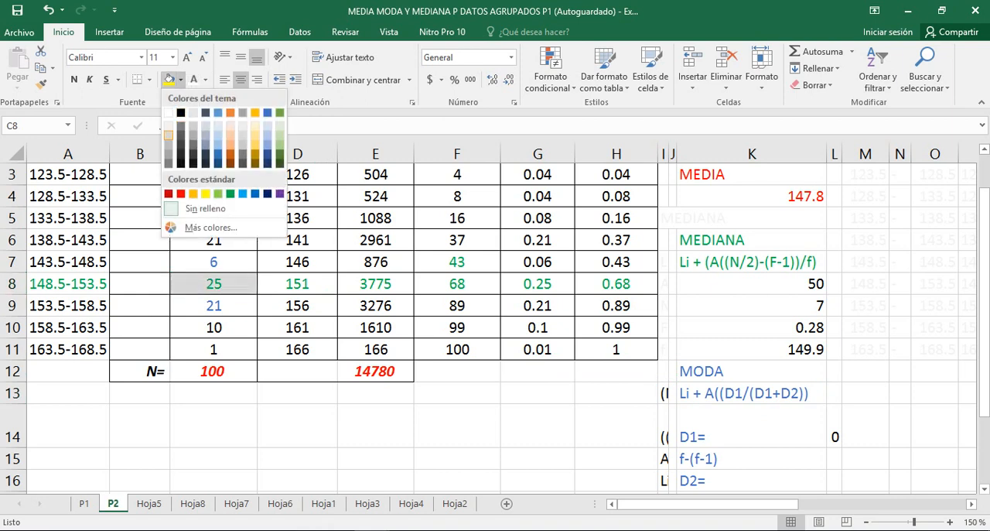
{"action": "left_click", "coordinate": [168, 135]}
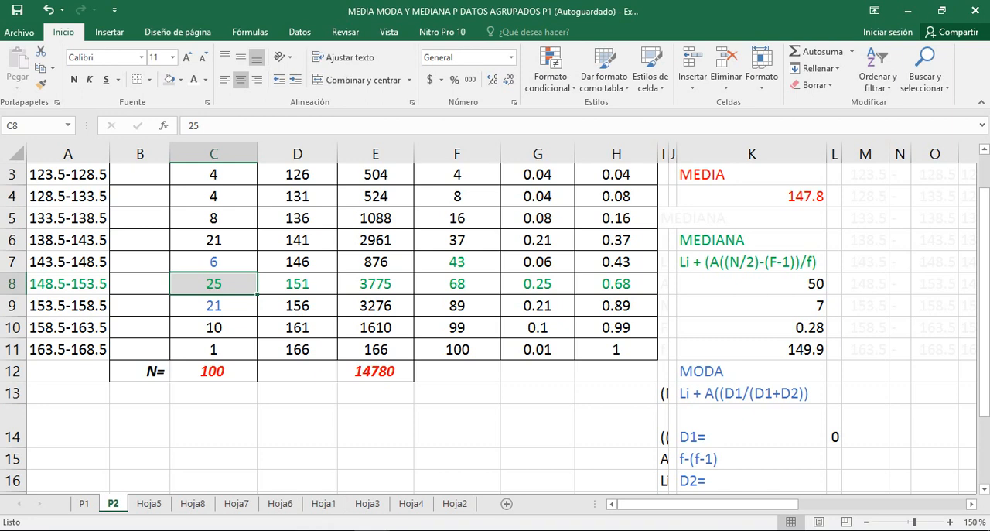
Examine the mode formula, the D1 and D2 definitions below it, and the frequencies in C7 and C9 on either side of the modal class
{"action": "left_click", "coordinate": [751, 393]}
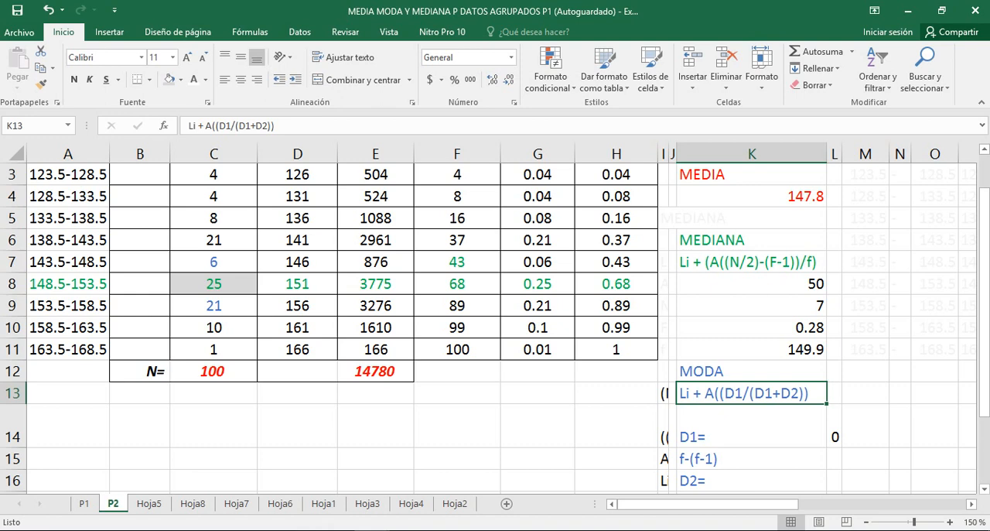
{"action": "left_click", "coordinate": [751, 426]}
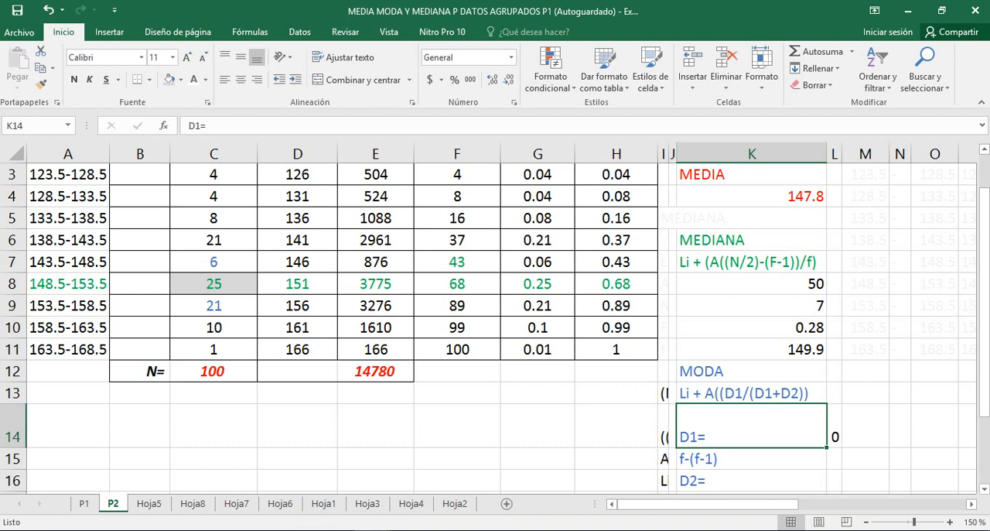
{"action": "left_click", "coordinate": [752, 458]}
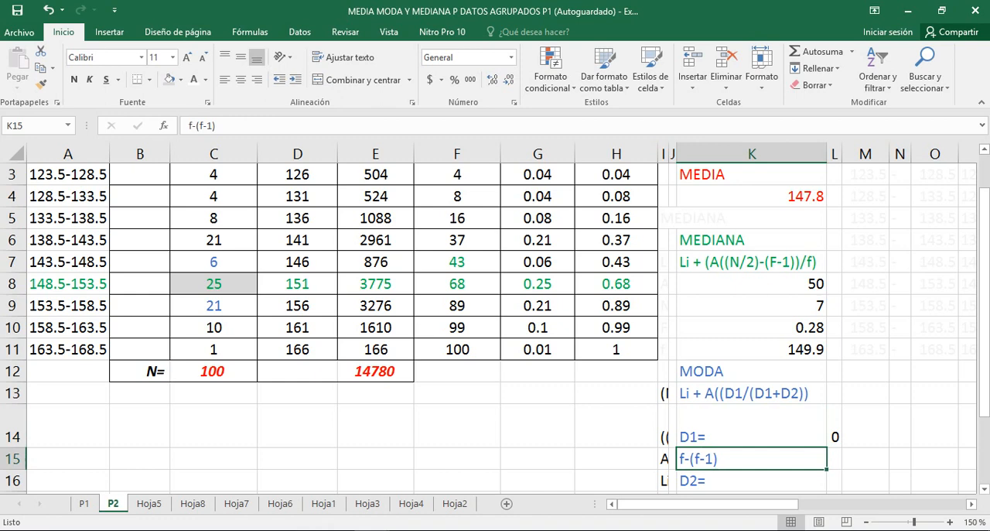
{"action": "left_click", "coordinate": [214, 263]}
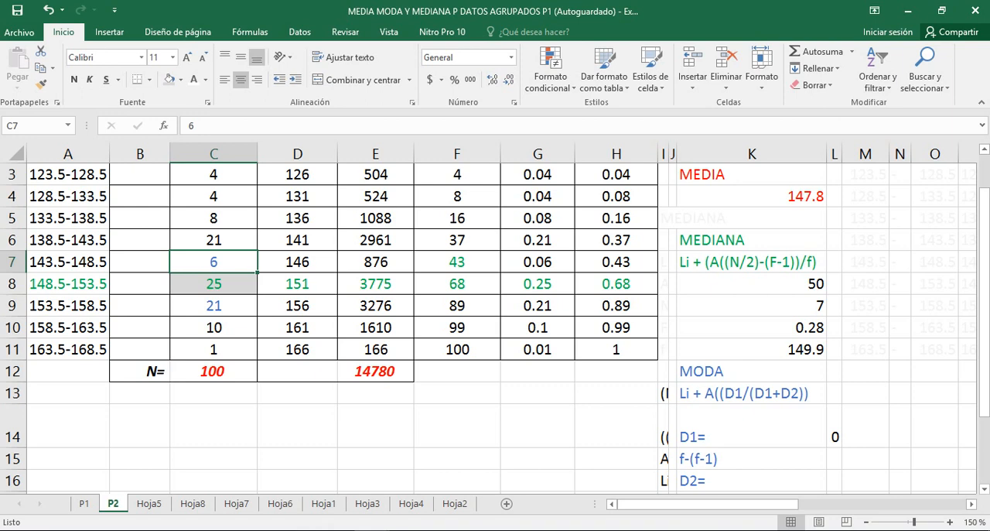
{"action": "left_click", "coordinate": [751, 480]}
{"action": "key", "text": "Down"}
{"action": "key", "text": "Down"}
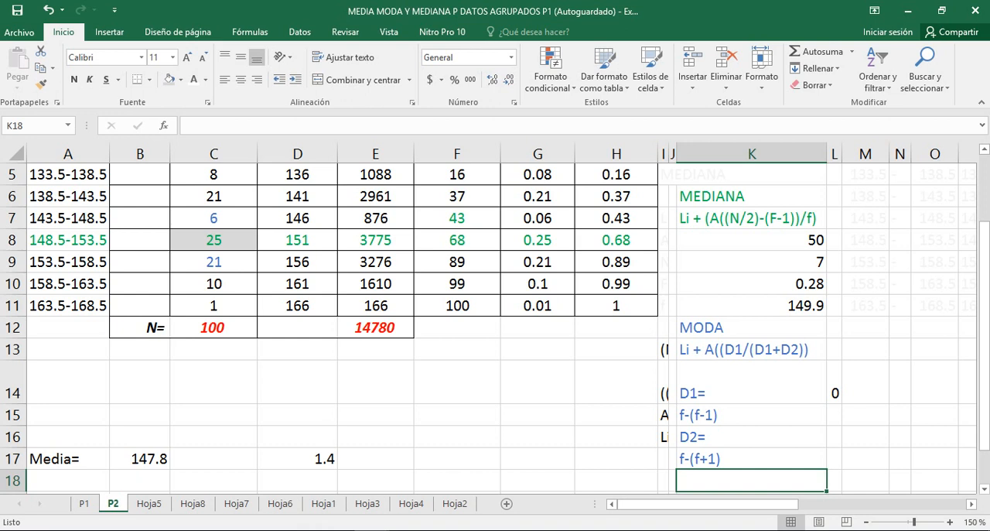
{"action": "left_click", "coordinate": [213, 263]}
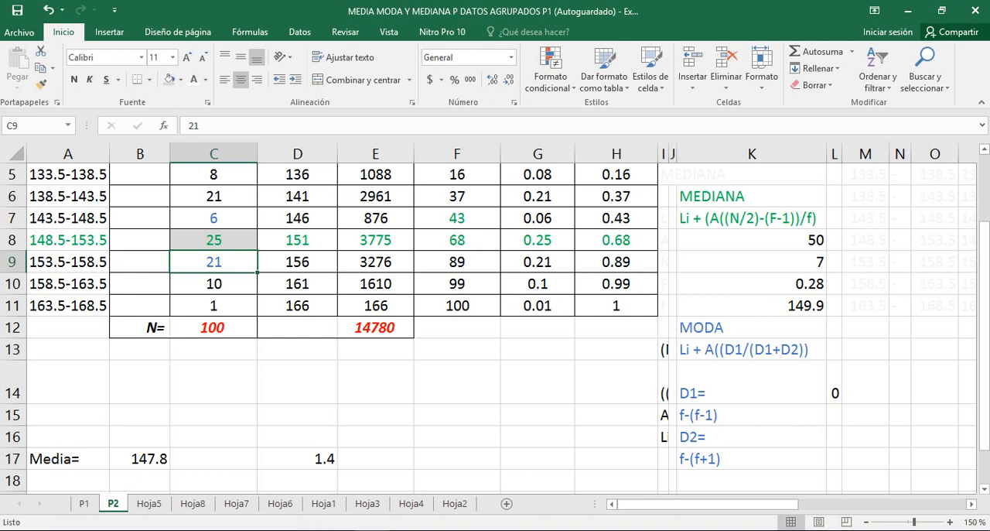
Append =25-6 to the D1 expression f-(f-1) in K15
{"action": "left_click", "coordinate": [865, 415]}
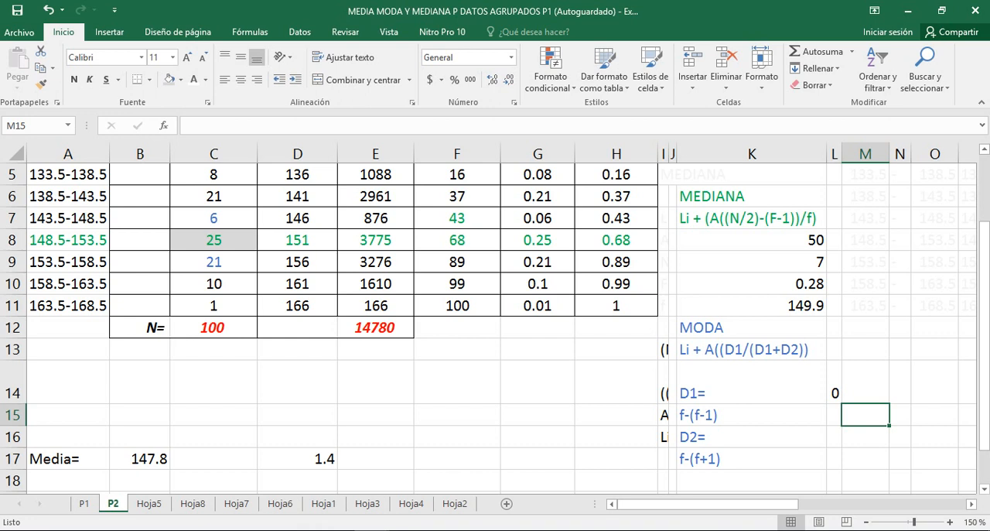
{"action": "key", "text": "Left"}
{"action": "key", "text": "Left"}
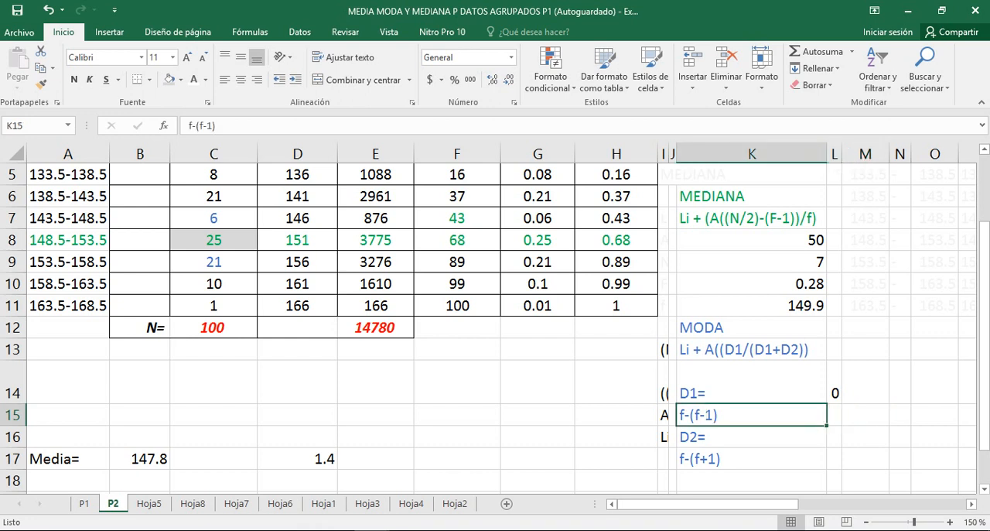
{"action": "left_click", "coordinate": [216, 126]}
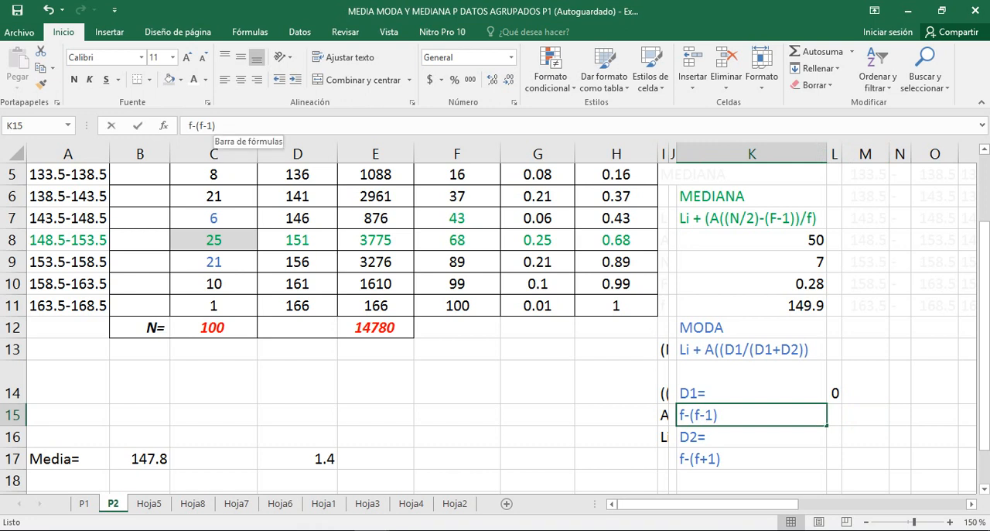
{"action": "type", "text": "="}
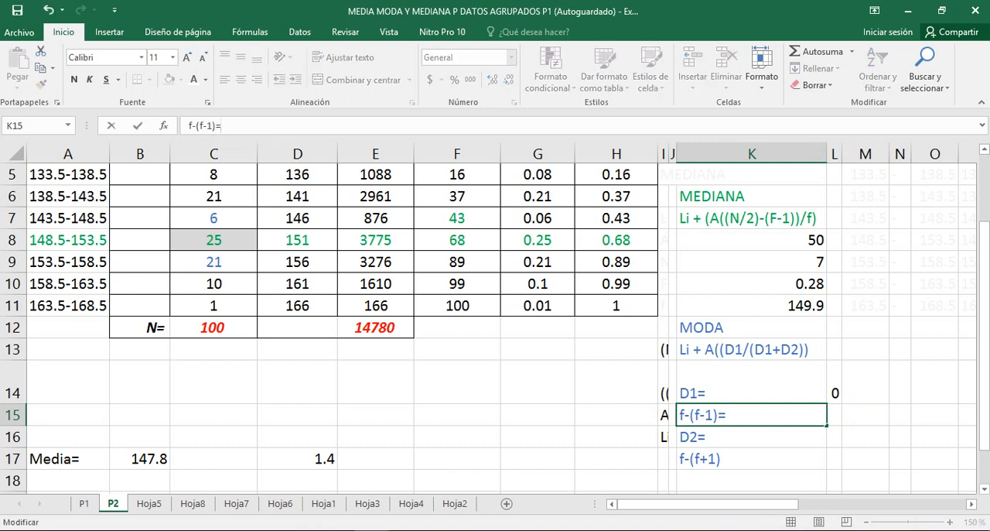
{"action": "type", "text": "25-6"}
{"action": "key", "text": "Return"}
Enter an equals sign as text in L15 and the D1 result 19 in M15
{"action": "key", "text": "Up"}
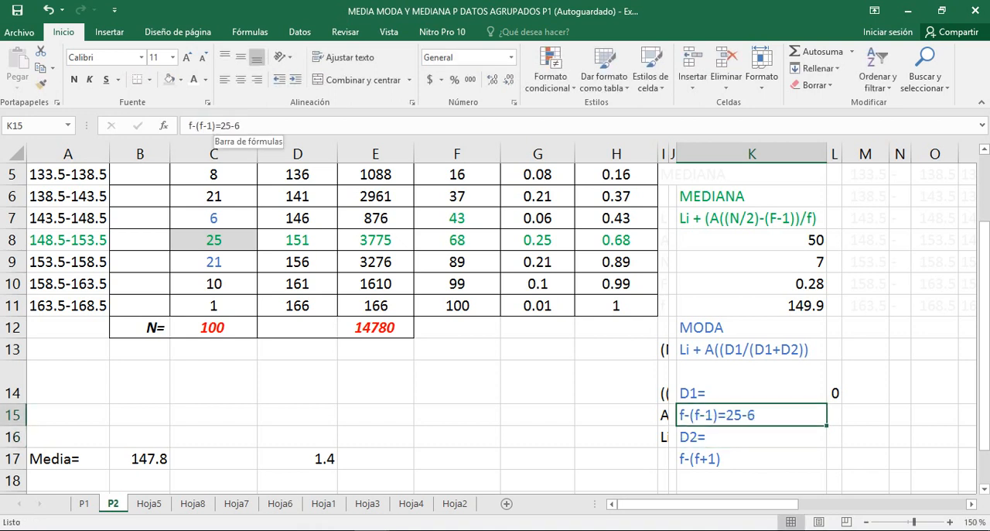
{"action": "key", "text": "Right"}
{"action": "type", "text": "="}
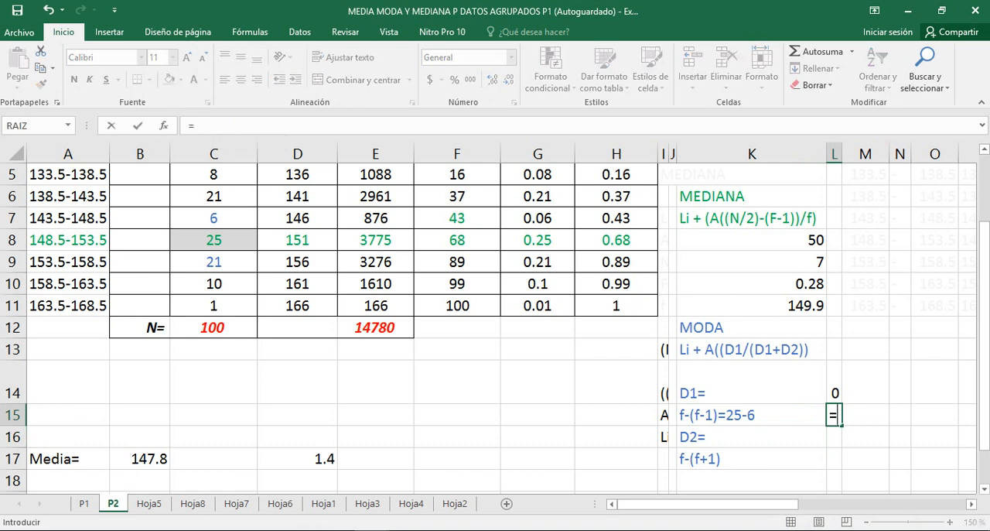
{"action": "key", "text": "Right"}
{"action": "key", "text": "BackSpace"}
{"action": "key", "text": "BackSpace"}
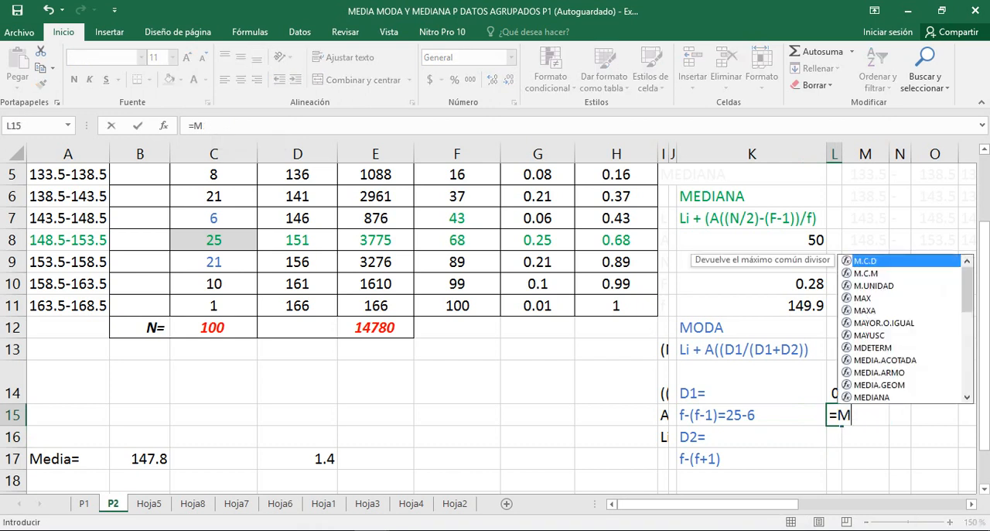
{"action": "key", "text": "Return"}
{"action": "key", "text": "Up"}
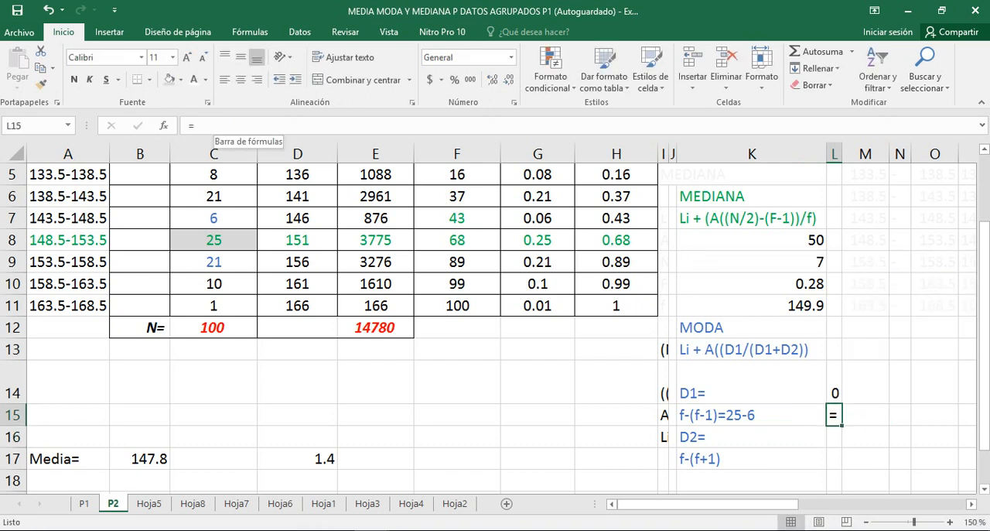
{"action": "key", "text": "Right"}
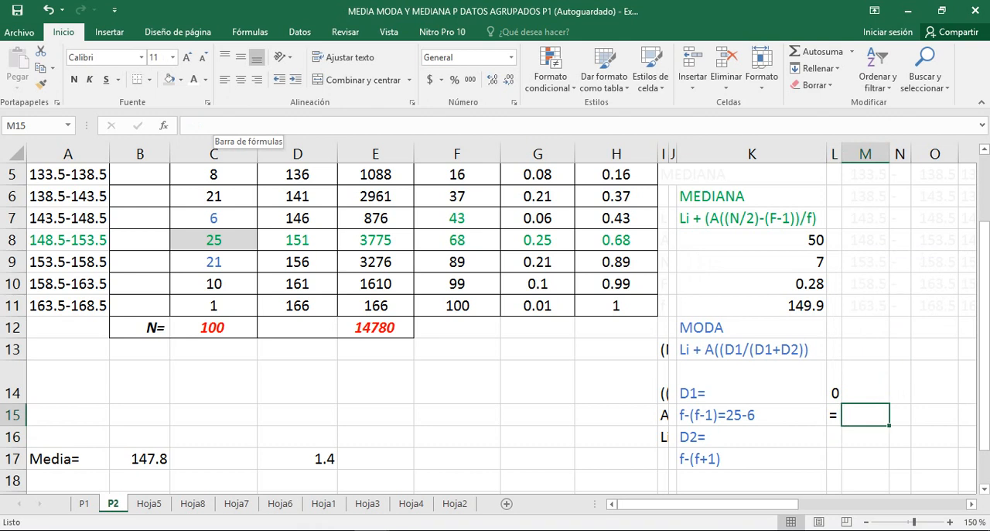
{"action": "type", "text": "19"}
{"action": "key", "text": "Return"}
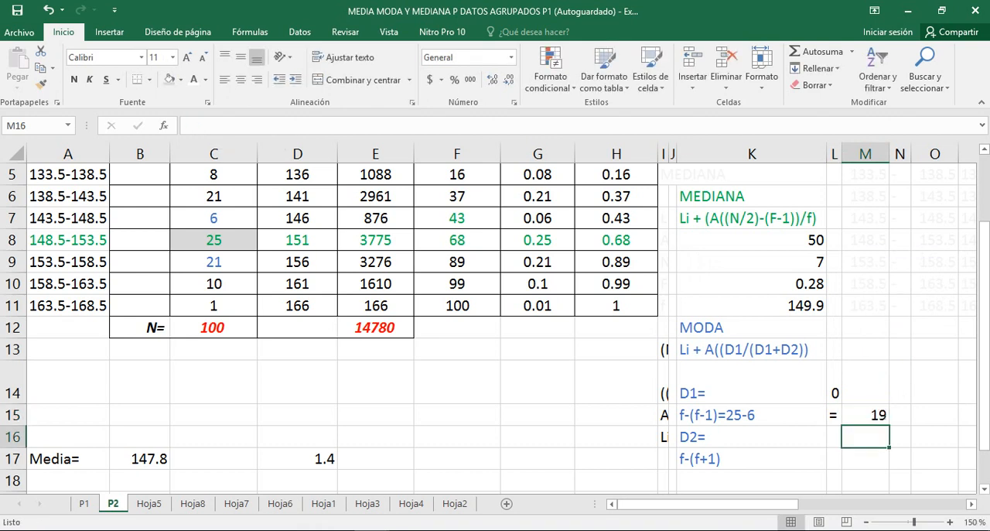
Append =25-21 to the D2 expression f-(f+1) in K17
{"action": "key", "text": "Down"}
{"action": "key", "text": "Left"}
{"action": "key", "text": "Left"}
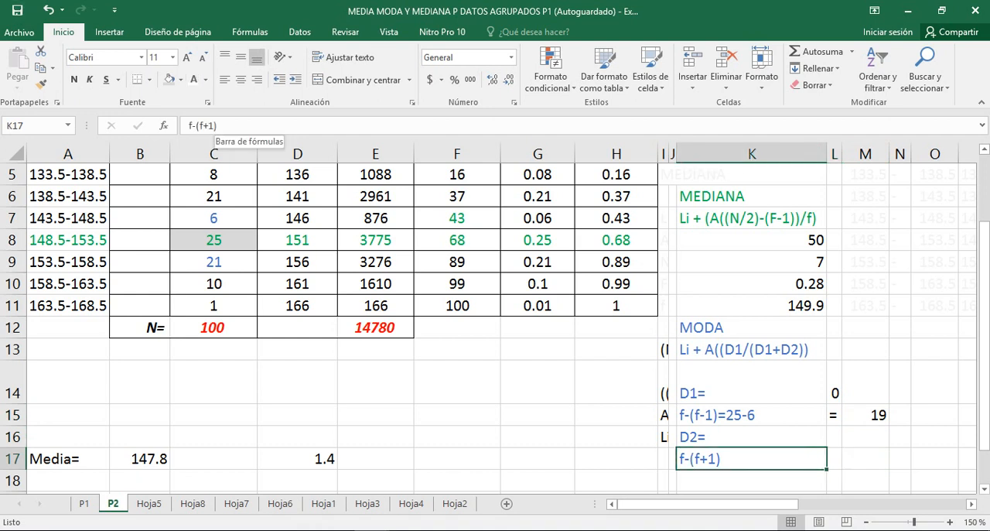
{"action": "left_click", "coordinate": [216, 125]}
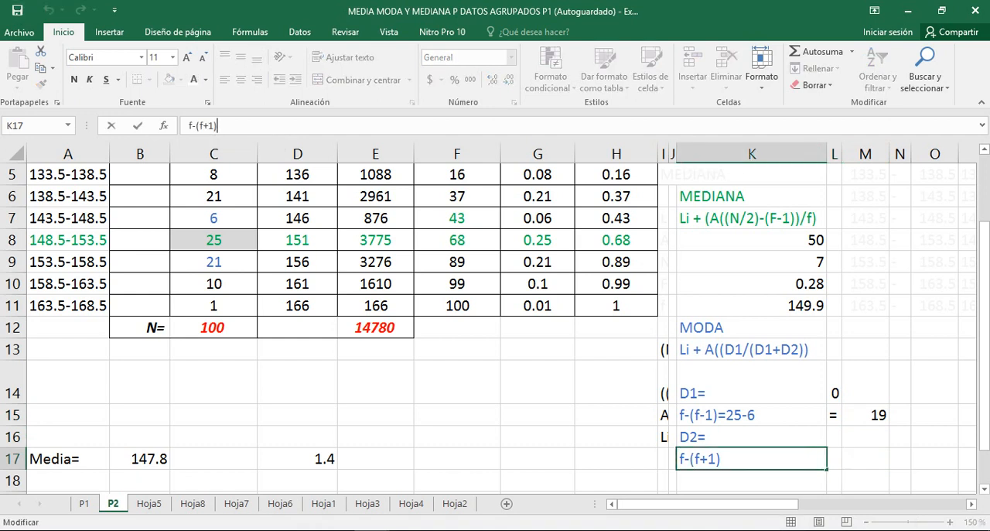
{"action": "type", "text": "=25-21"}
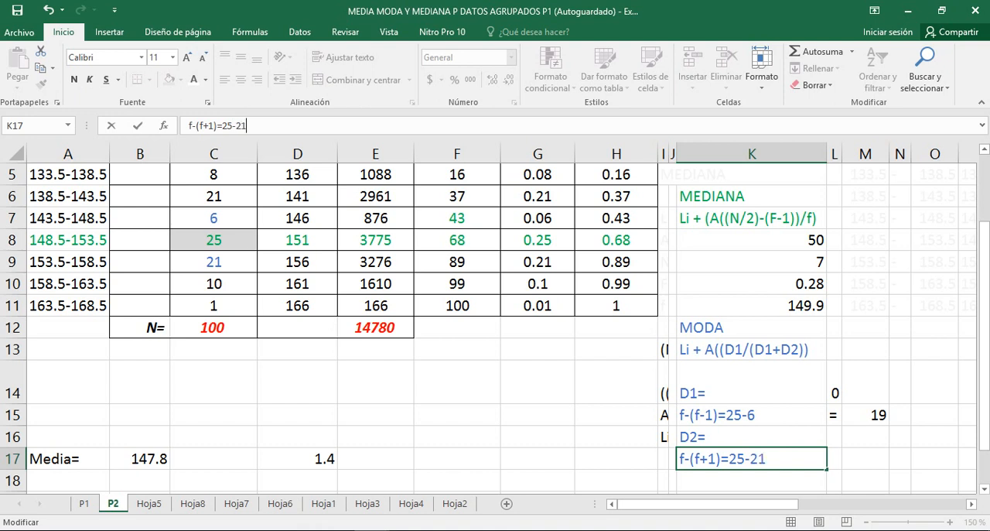
{"action": "key", "text": "Return"}
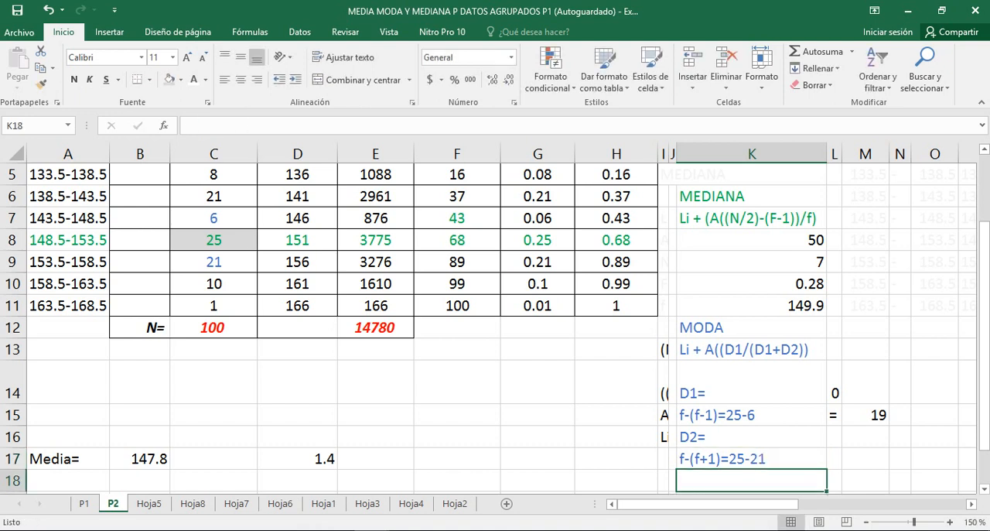
Copy the equals sign from L15 to L17 and enter the D2 result 4 in M17
{"action": "key", "text": "Up"}
{"action": "key", "text": "Right"}
{"action": "key", "text": "Up"}
{"action": "key", "text": "Up"}
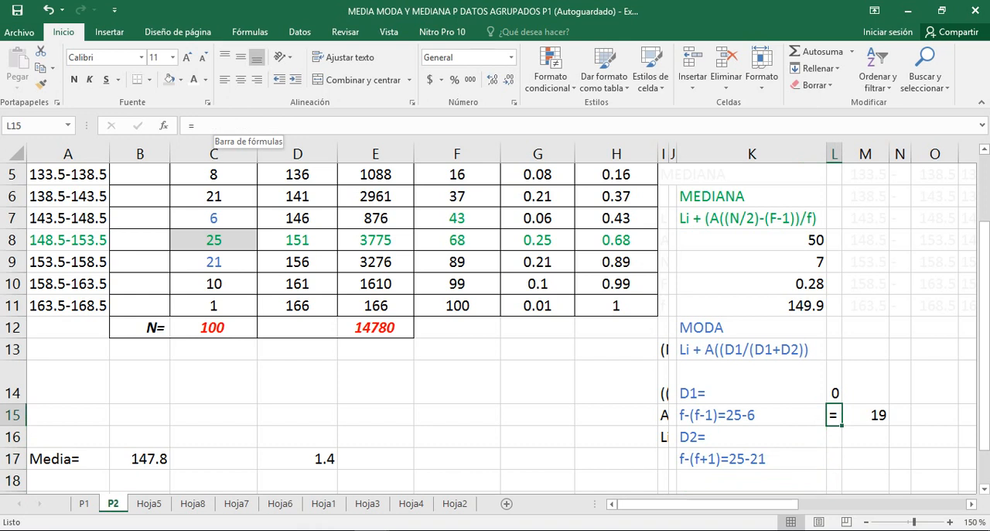
{"action": "key", "text": "ctrl+c"}
{"action": "key", "text": "Down"}
{"action": "key", "text": "Down"}
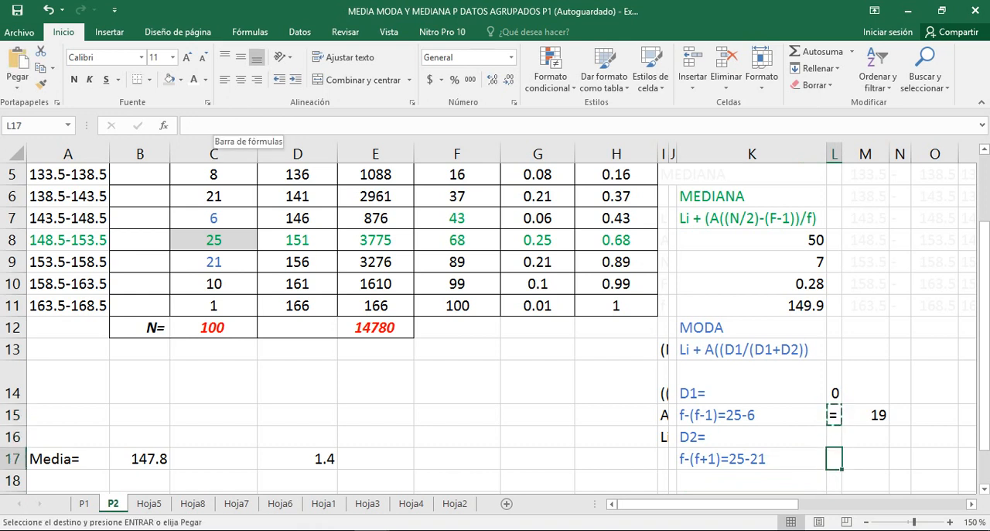
{"action": "key", "text": "ctrl+v"}
{"action": "key", "text": "Right"}
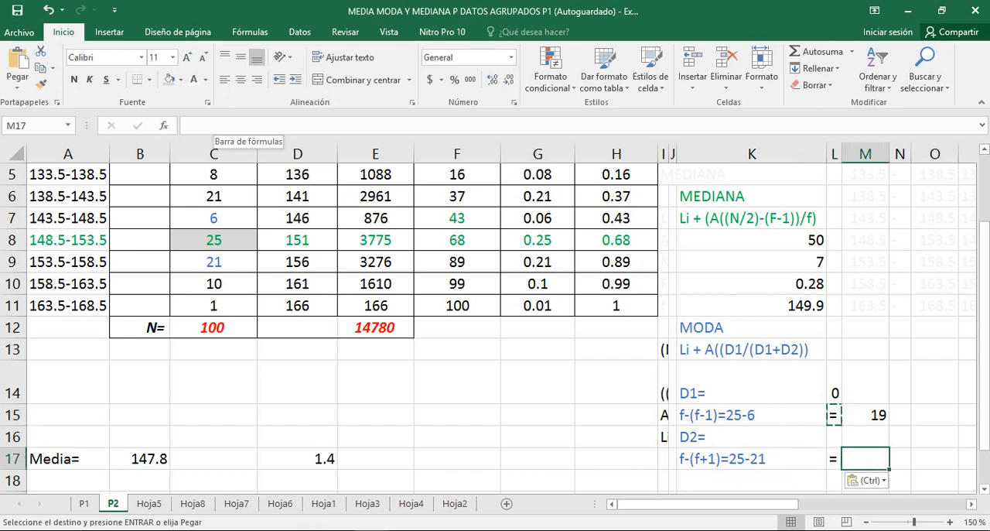
{"action": "type", "text": "4"}
{"action": "key", "text": "Return"}
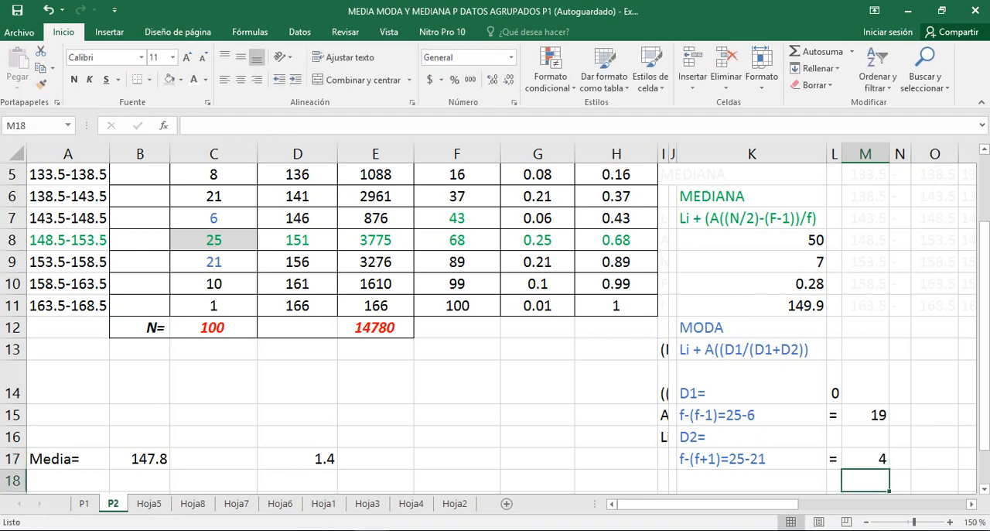
Calculate the D1/(D1+D2) term of the mode formula in M13 with =((19/(19+4))), accepting the suggested correction of the closing bracket
{"action": "key", "text": "Up"}
{"action": "key", "text": "Up"}
{"action": "key", "text": "Up"}
{"action": "key", "text": "Up"}
{"action": "key", "text": "Up"}
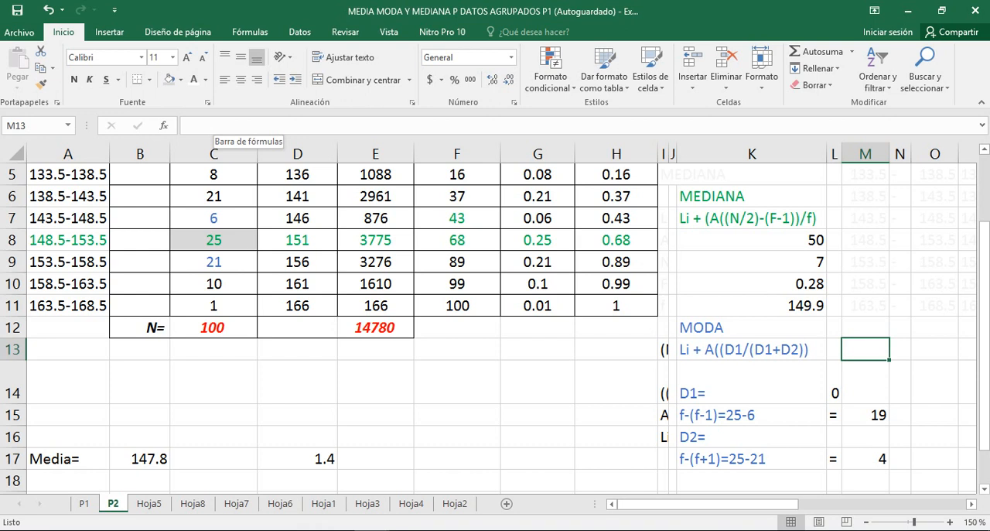
{"action": "type", "text": "="}
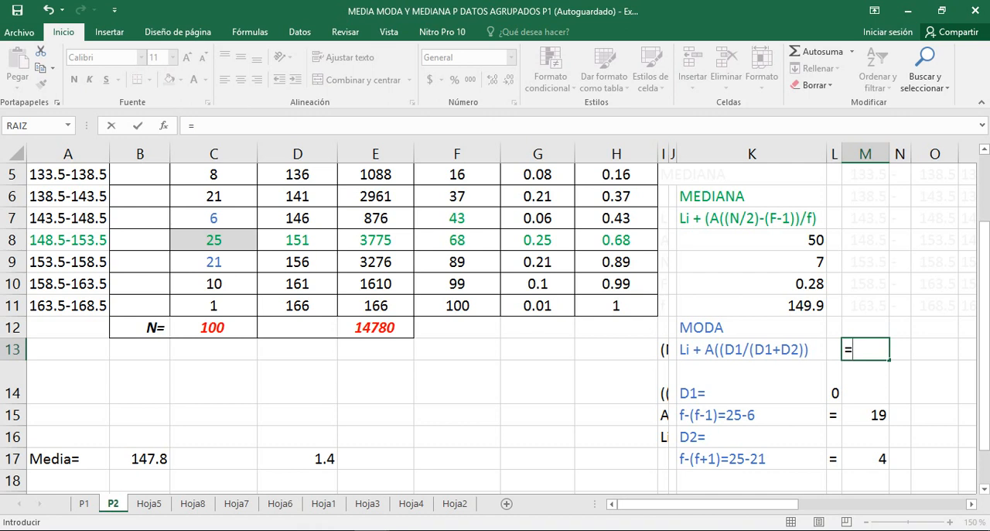
{"action": "type", "text": "(19"}
{"action": "key", "text": "BackSpace"}
{"action": "key", "text": "BackSpace"}
{"action": "type", "text": "(19/"}
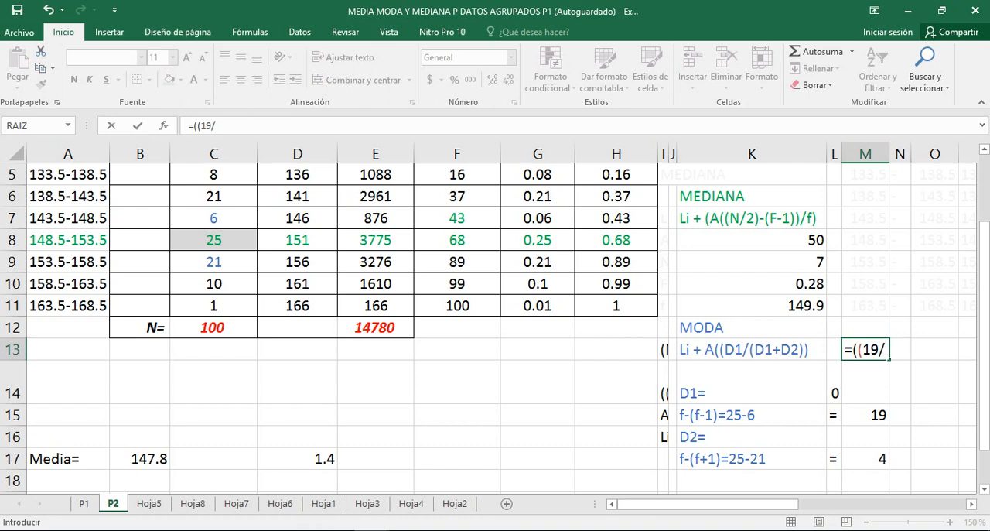
{"action": "type", "text": "(19"}
{"action": "type", "text": "+4)"}
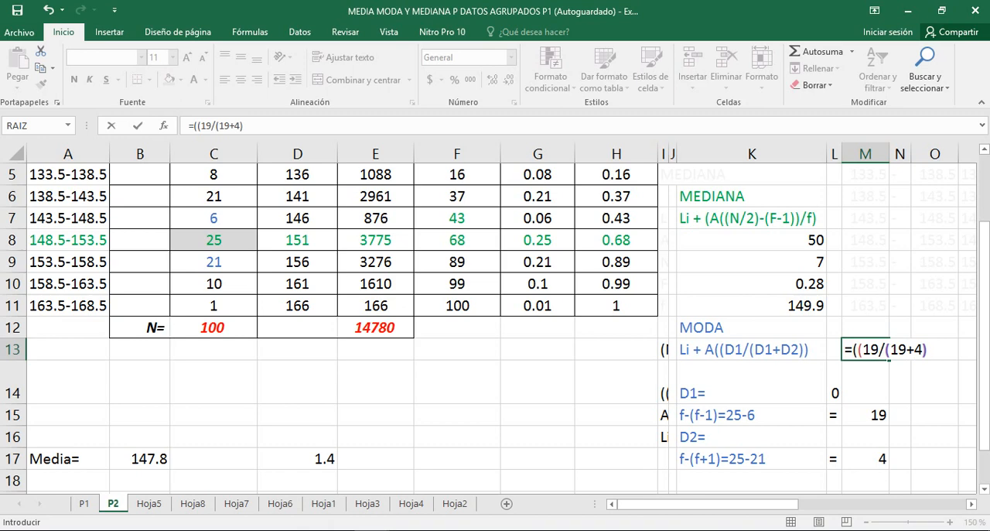
{"action": "type", "text": ")"}
{"action": "key", "text": "Return"}
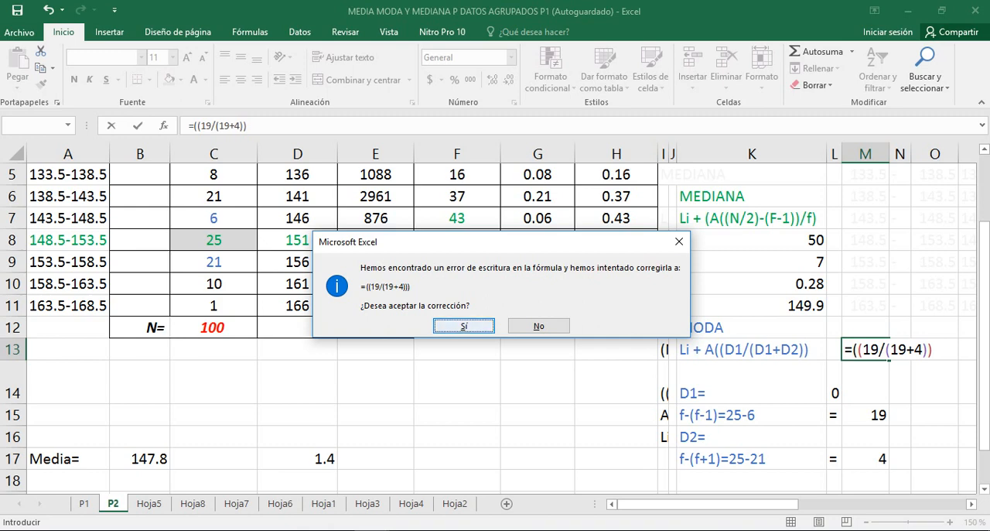
{"action": "key", "text": "Return"}
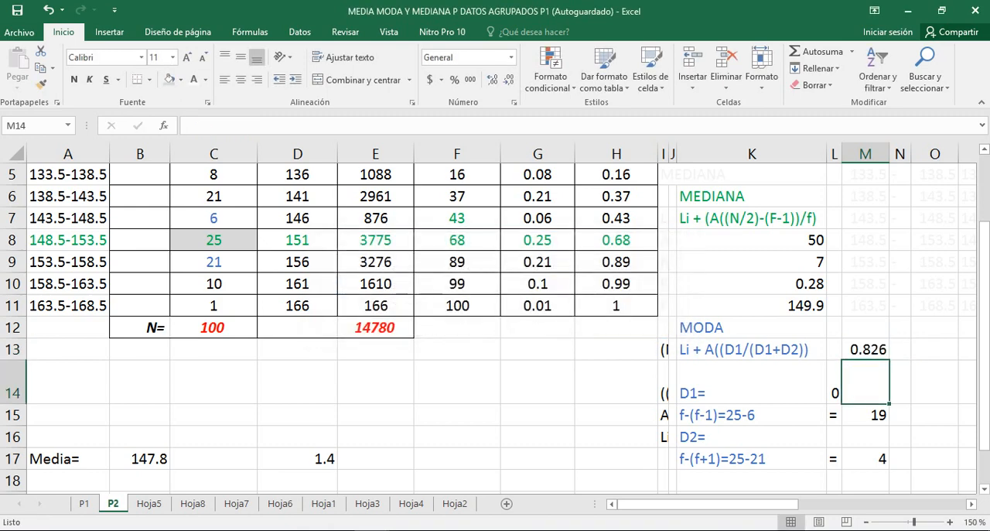
Calculate the mode in O13 with =148.5+5(.826), accepting the suggested correction to =148.5+5*(.826)
{"action": "left_click", "coordinate": [866, 348]}
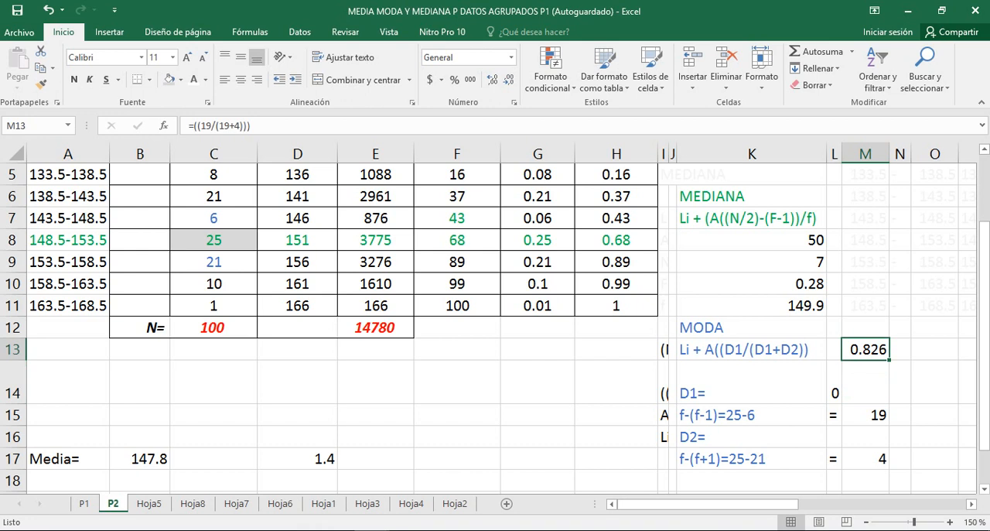
{"action": "key", "text": "Right"}
{"action": "key", "text": "Right"}
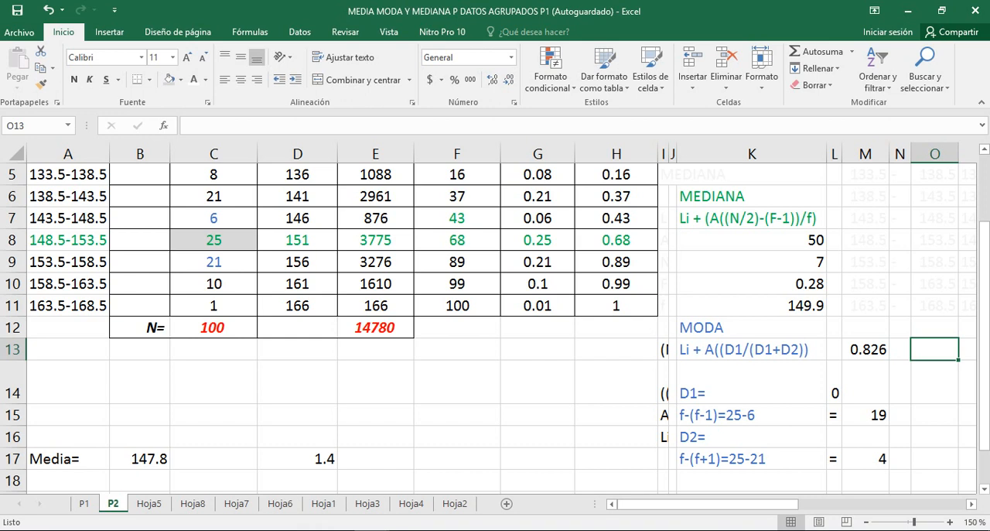
{"action": "type", "text": "="}
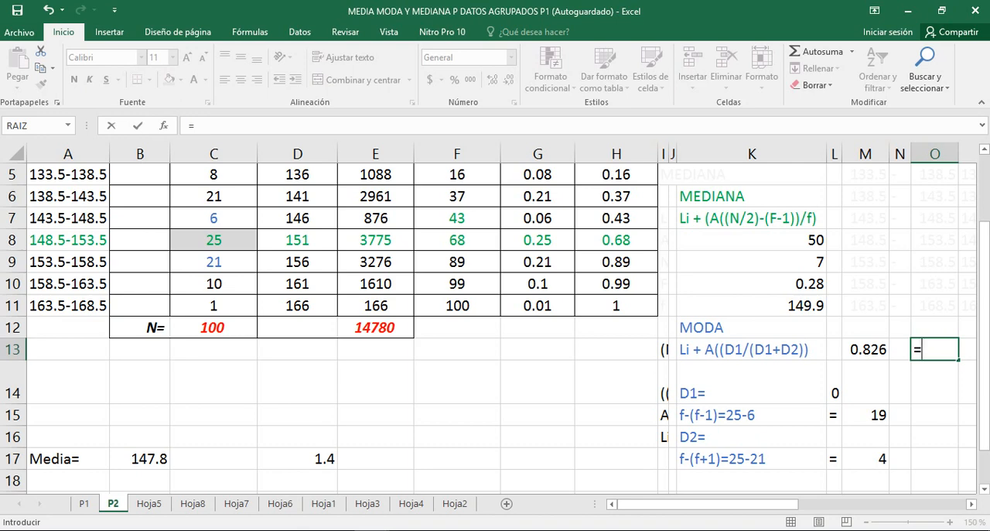
{"action": "type", "text": "148.5"}
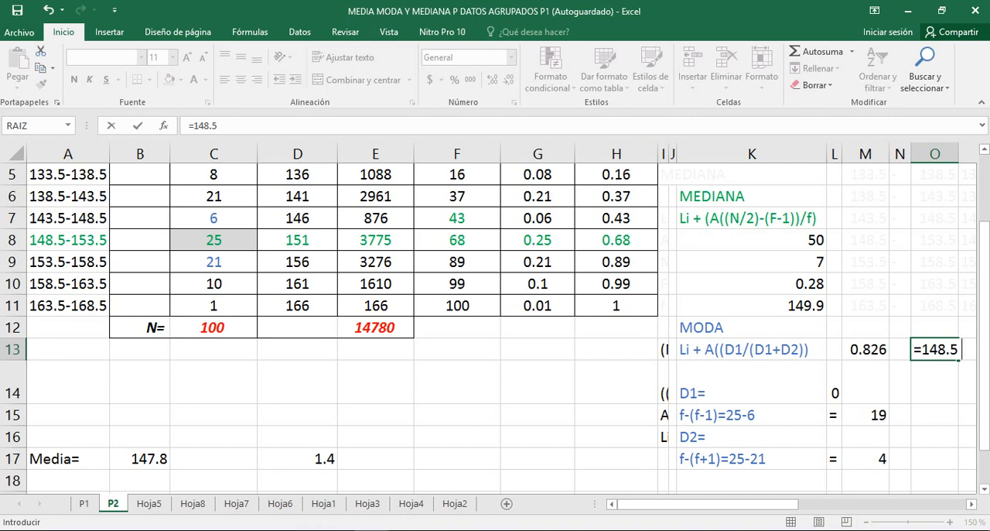
{"action": "type", "text": " +"}
{"action": "key", "text": "BackSpace"}
{"action": "key", "text": "BackSpace"}
{"action": "type", "text": "+5("}
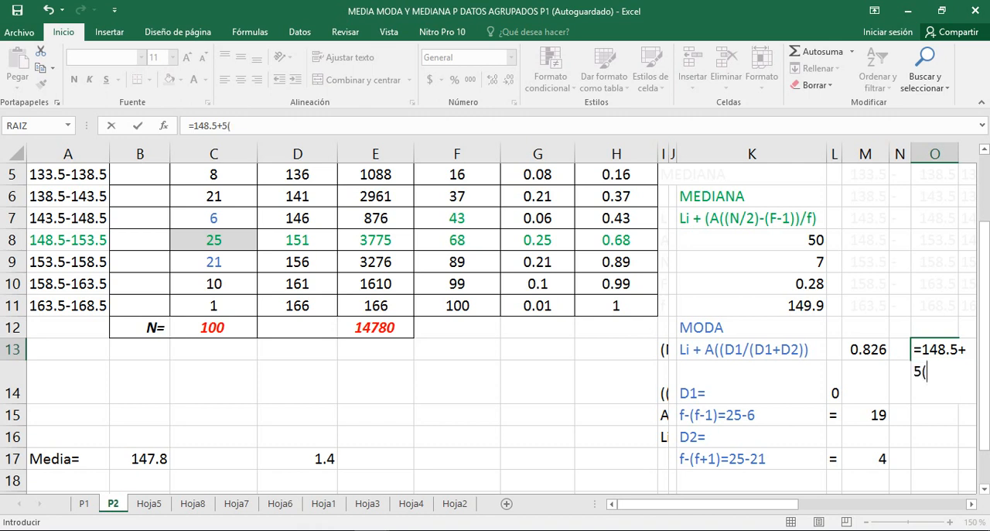
{"action": "type", "text": ".826)"}
{"action": "key", "text": "Return"}
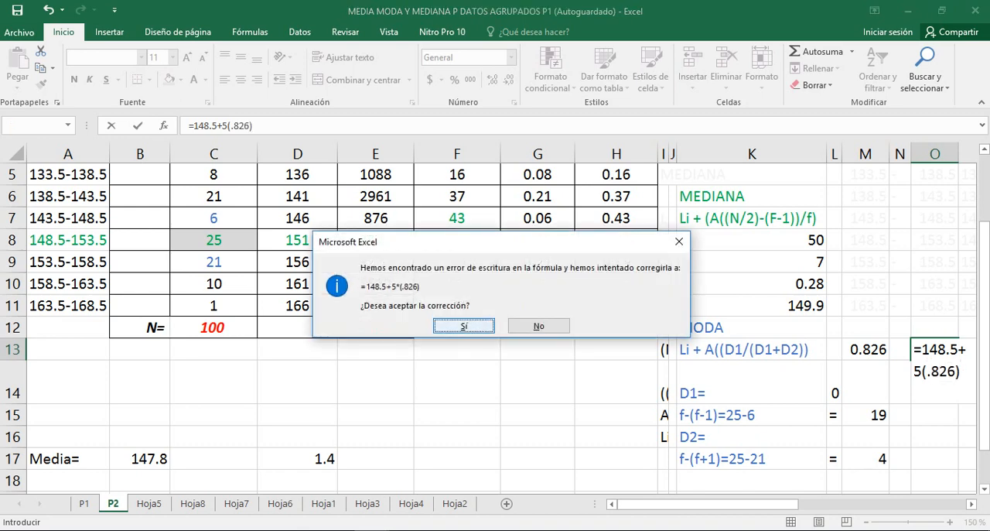
{"action": "key", "text": "Return"}
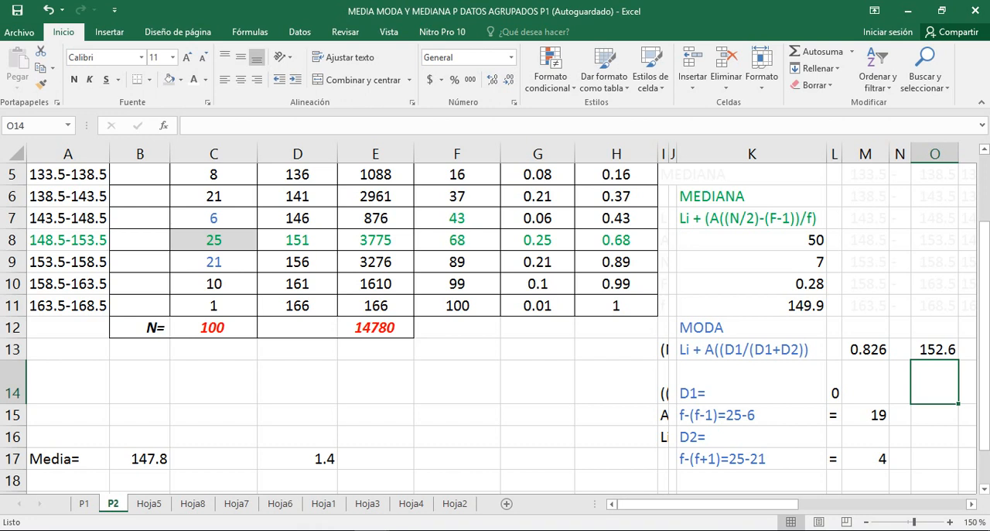
{"action": "left_click", "coordinate": [934, 349]}
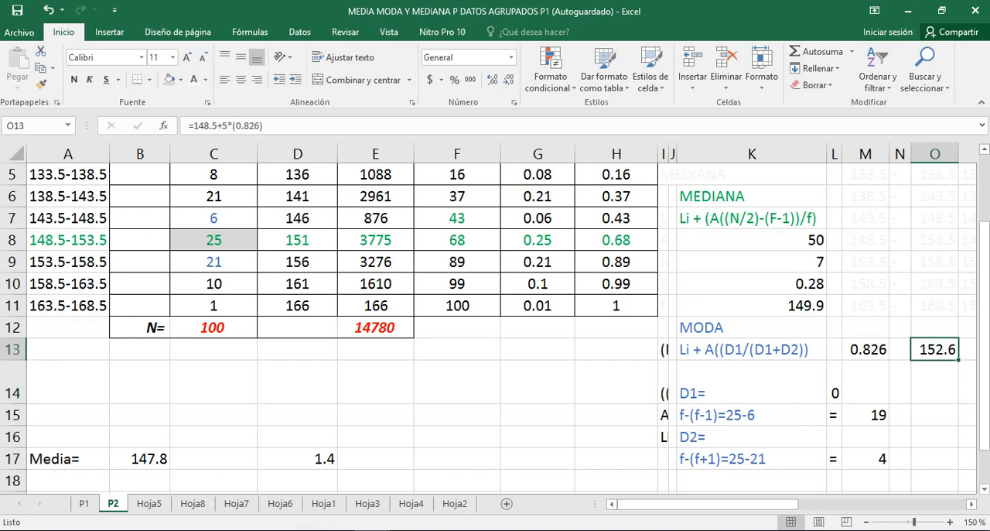
Enter an equals sign as text in L12 and the mode result 152.6 in M12, beside the MODA heading
{"action": "left_click", "coordinate": [834, 327]}
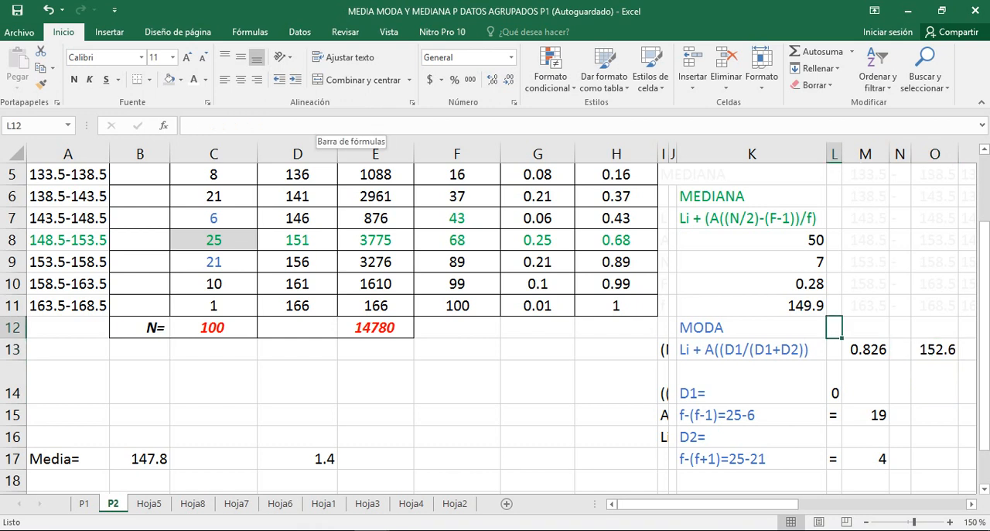
{"action": "type", "text": "=M12"}
{"action": "key", "text": "BackSpace"}
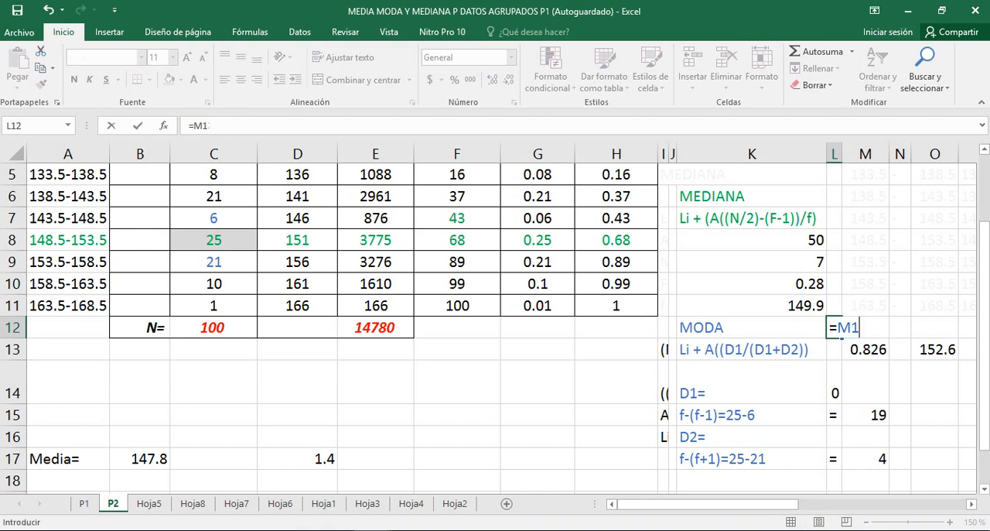
{"action": "key", "text": "BackSpace"}
{"action": "key", "text": "BackSpace"}
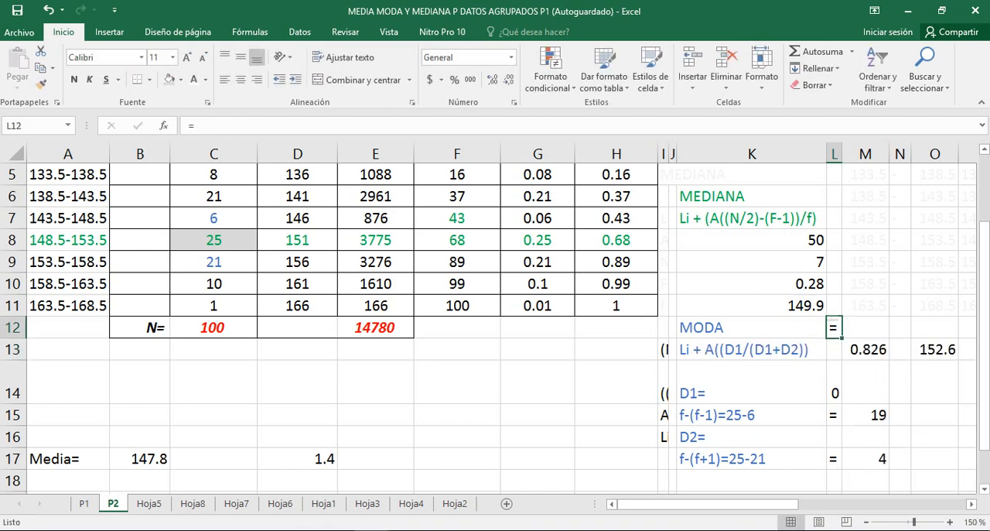
{"action": "key", "text": "Right"}
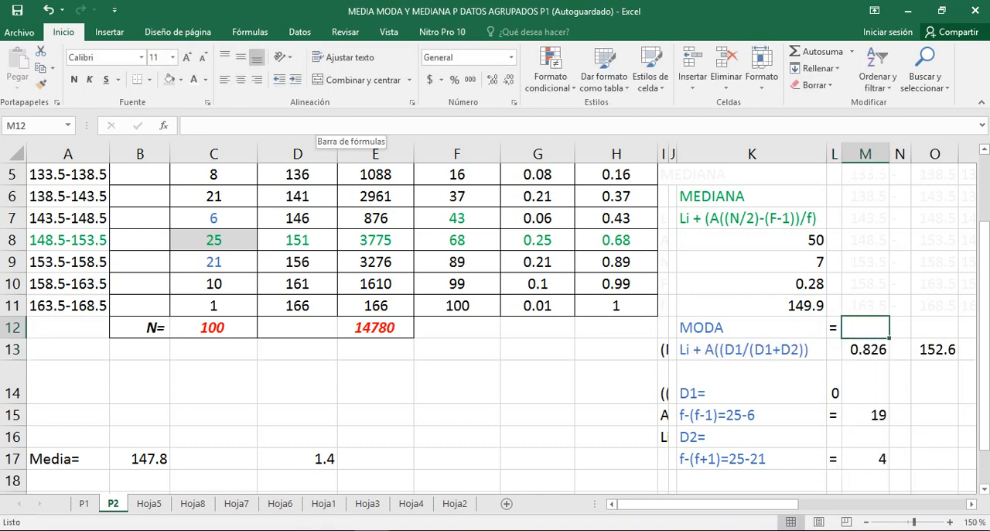
{"action": "type", "text": "152"}
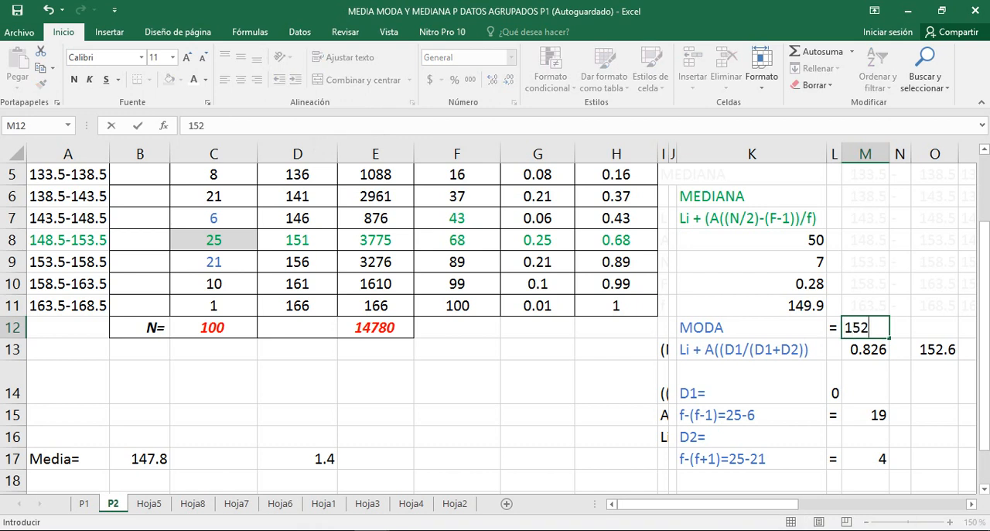
{"action": "type", "text": ".6"}
{"action": "key", "text": "alt+Tab"}
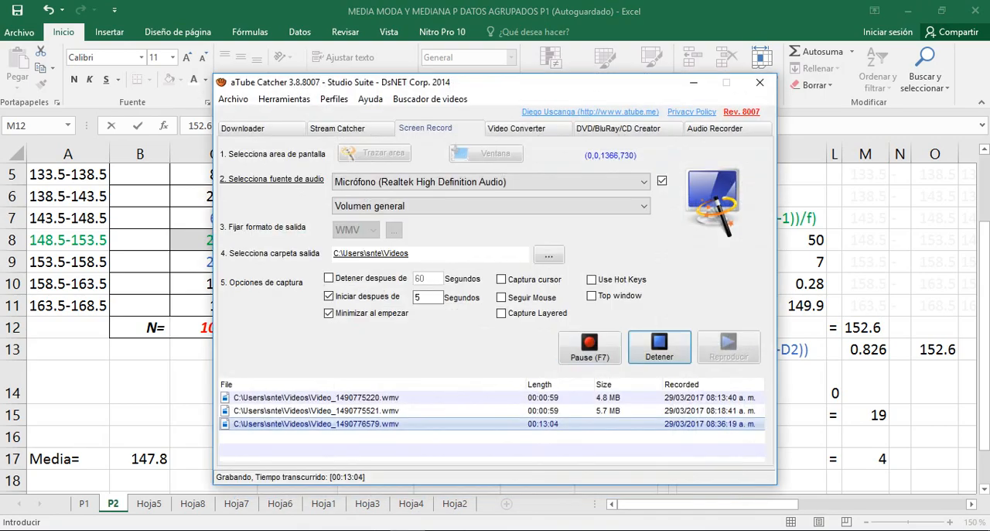